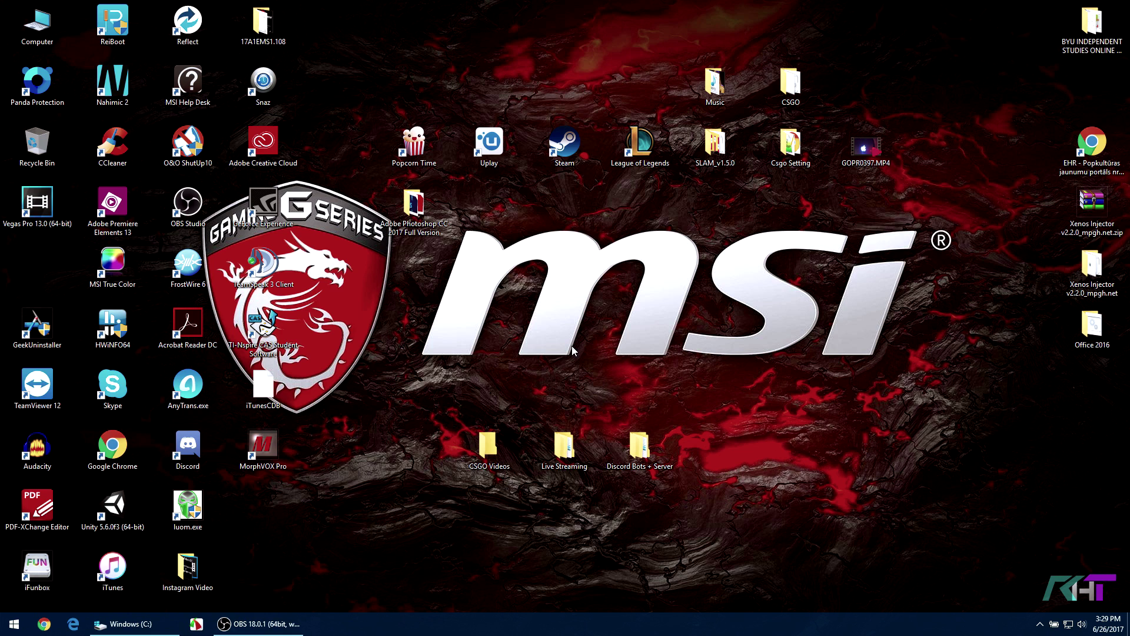
Launch Google Chrome from its taskbar icon.
{"action": "left_click", "coordinate": [44, 623]}
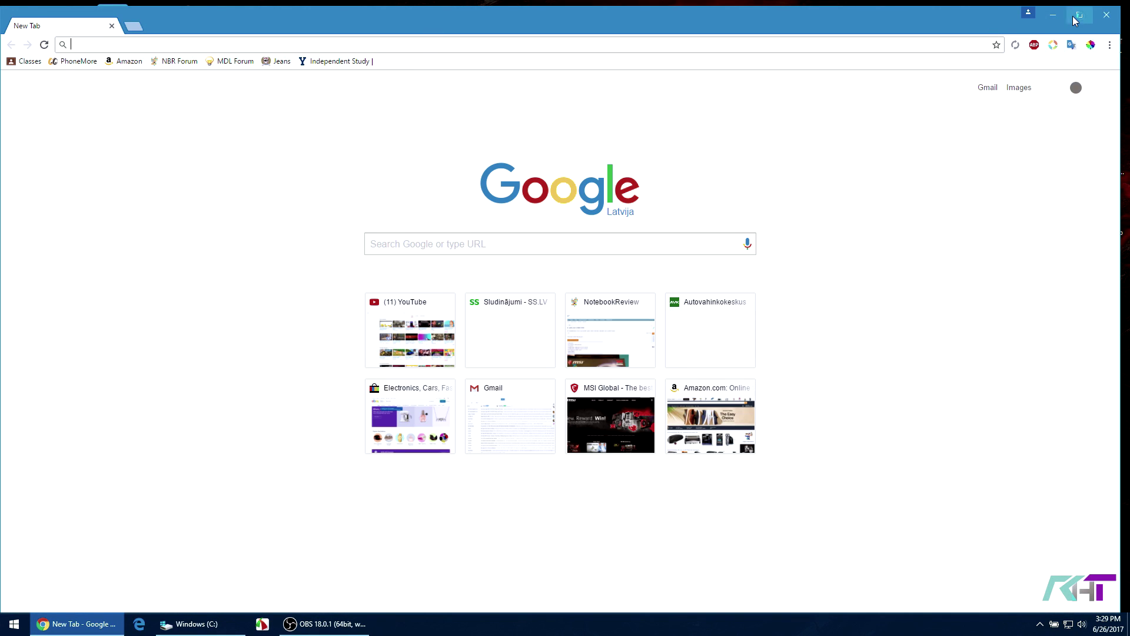
Maximise Chrome, open the suggested MSI GT73VR support page, and search 'gt73vr 7rf support' in a new tab.
{"action": "left_click", "coordinate": [1074, 15]}
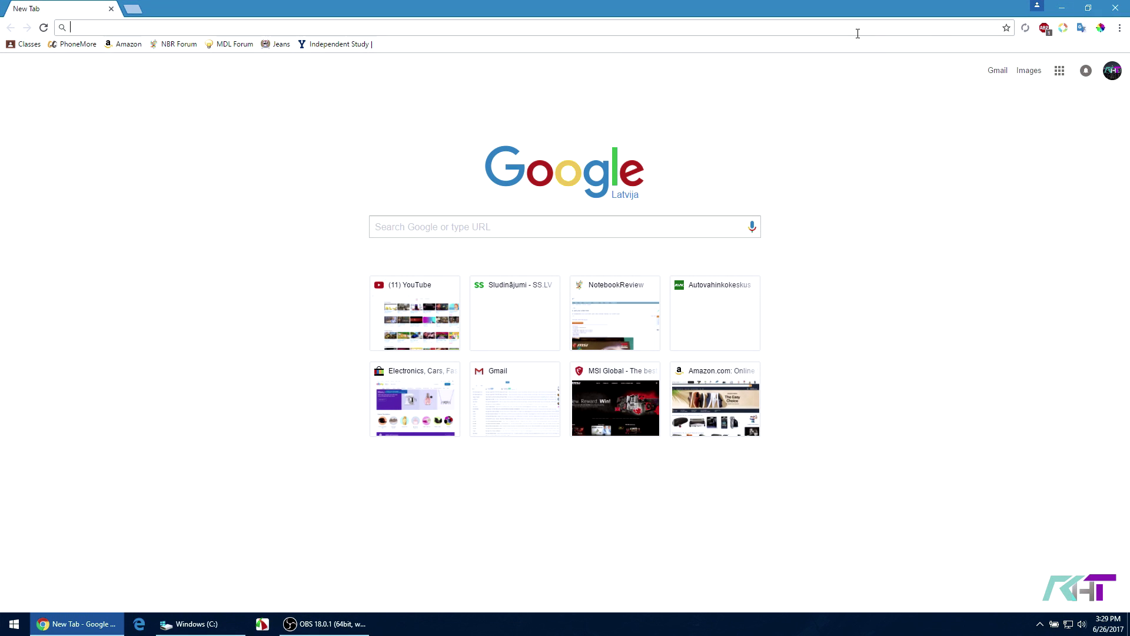
{"action": "type", "text": "supp"}
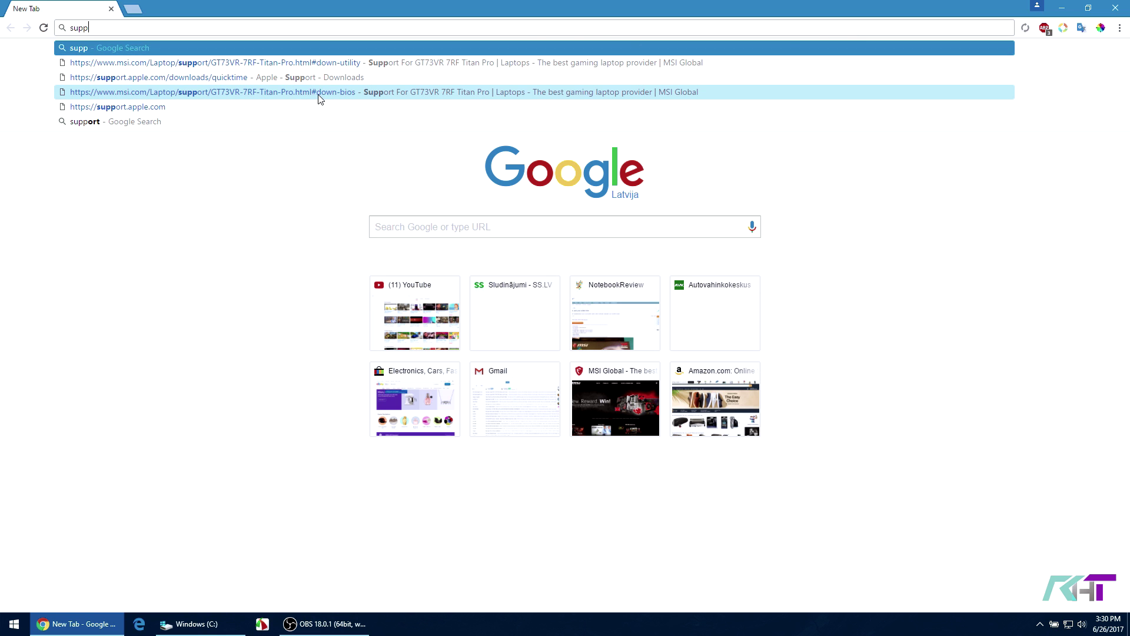
{"action": "left_click", "coordinate": [287, 93]}
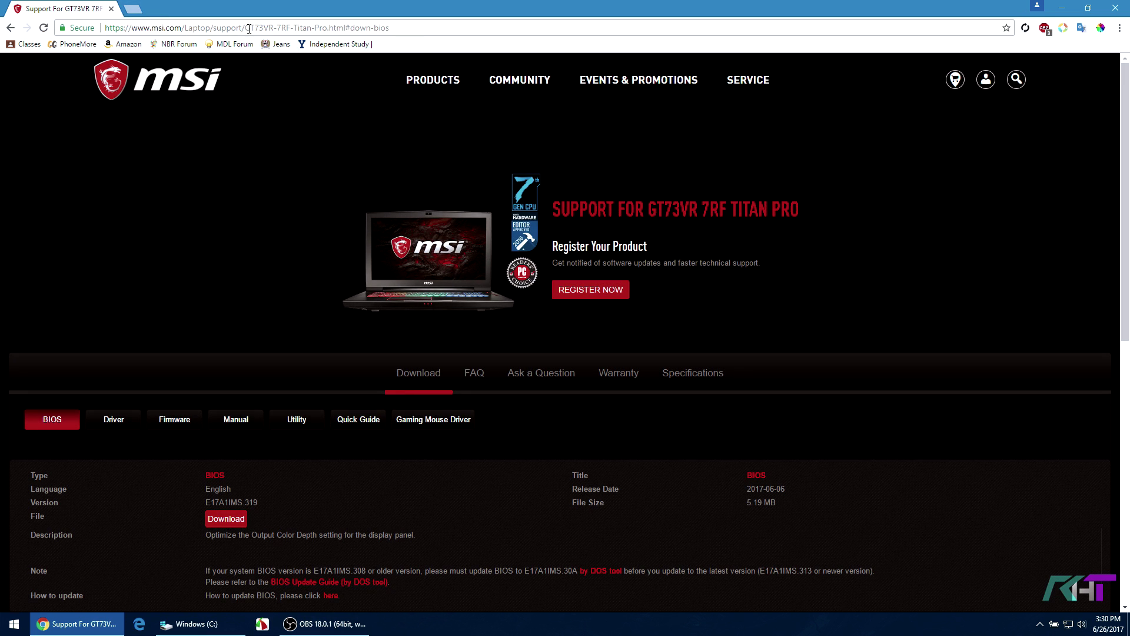
{"action": "left_click", "coordinate": [133, 9]}
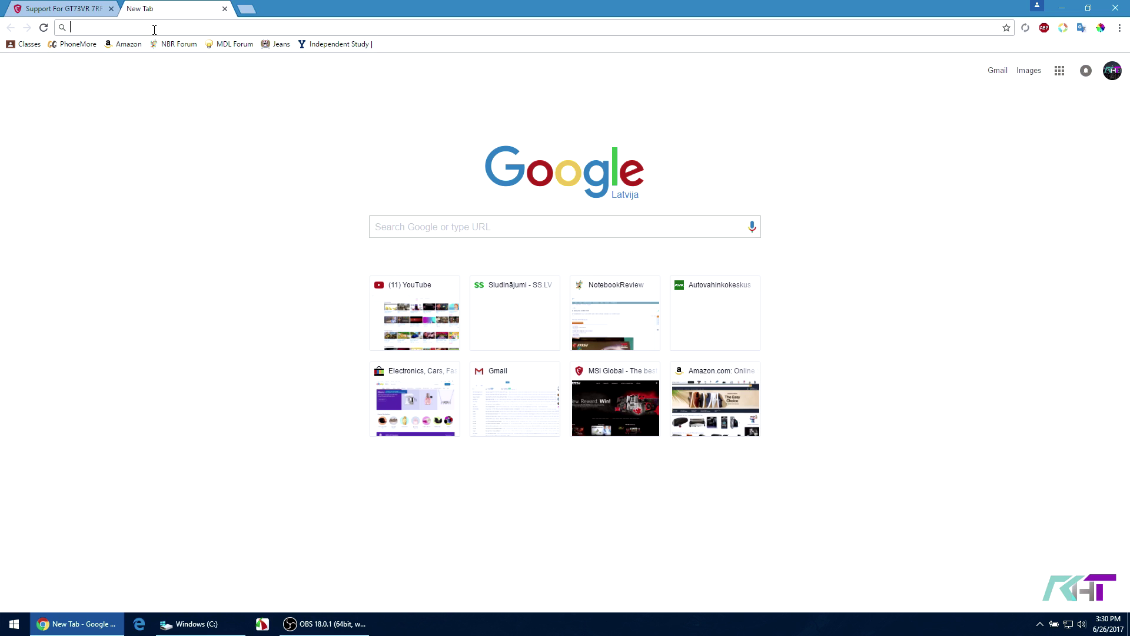
{"action": "type", "text": "gt73v"}
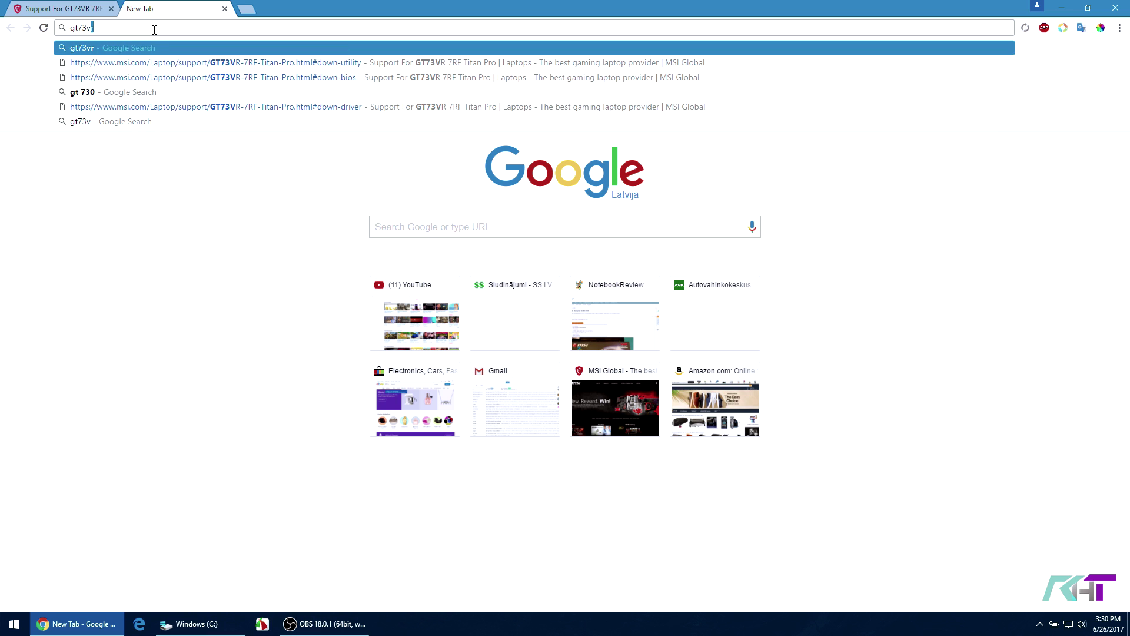
{"action": "type", "text": "r 7rf support"}
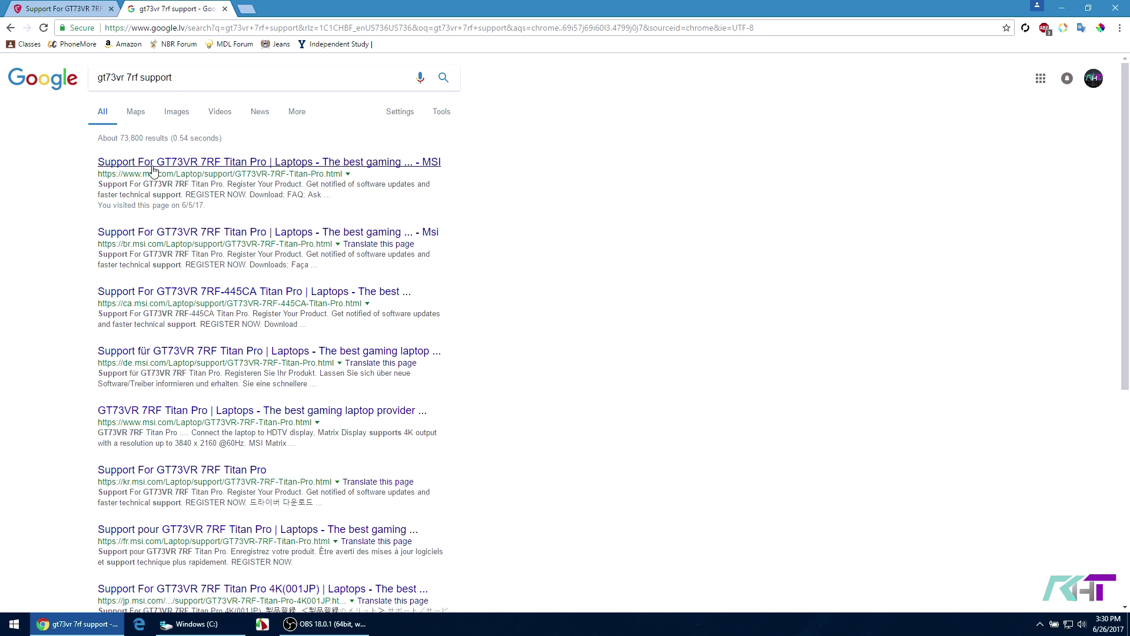
Open the first MSI support result, close the duplicate tab, and list Win10 64 utilities.
{"action": "left_click", "coordinate": [238, 161]}
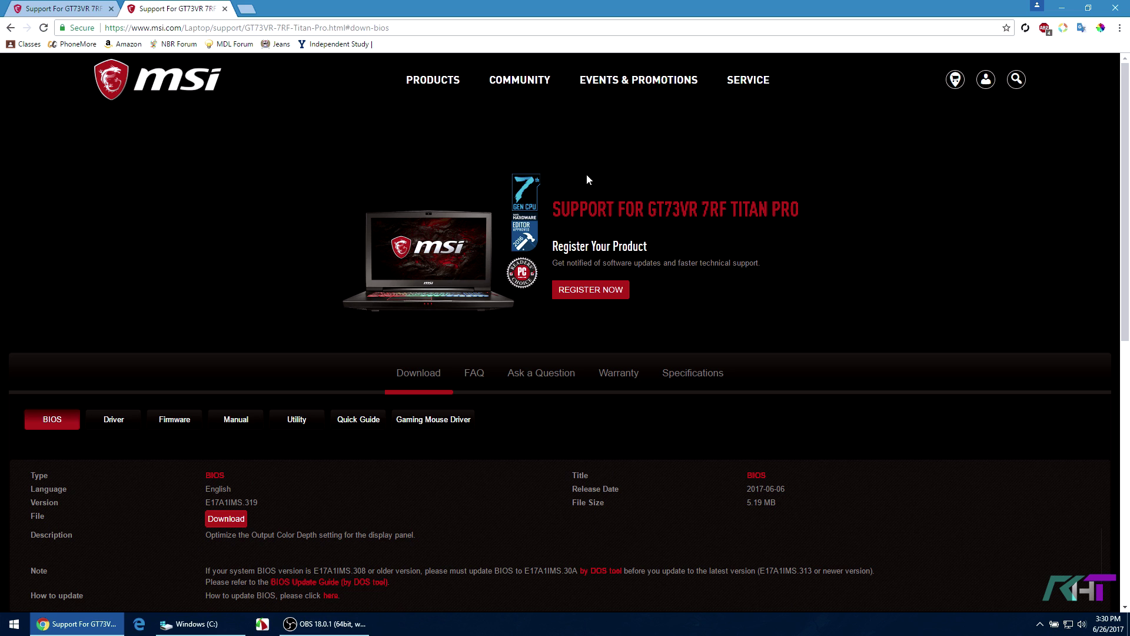
{"action": "left_click", "coordinate": [225, 8]}
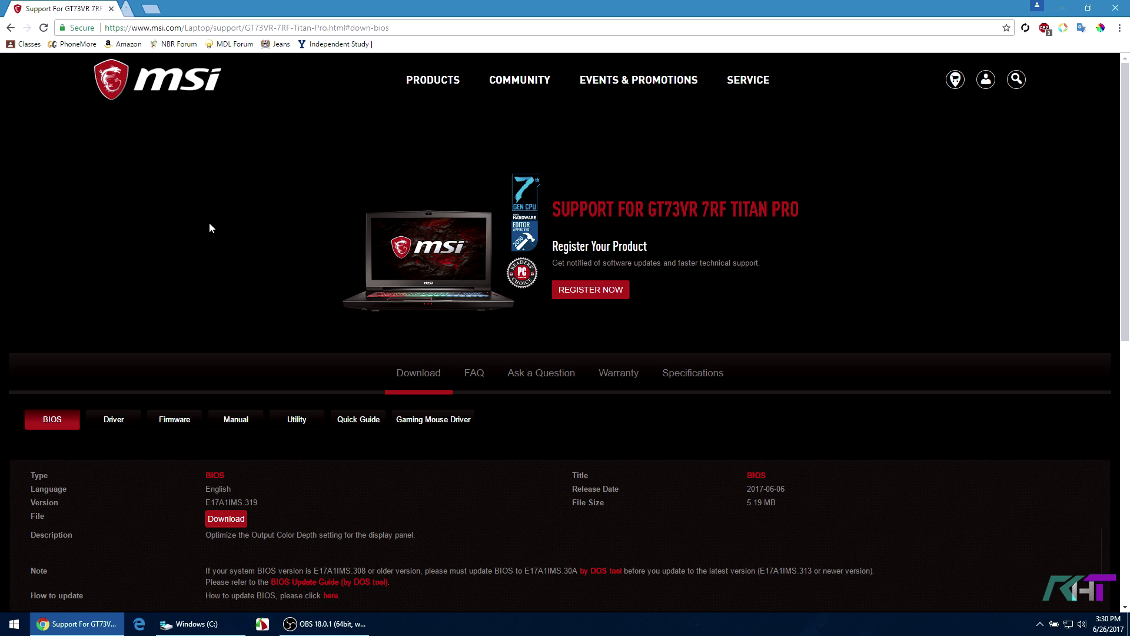
{"action": "scroll", "coordinate": [330, 388], "scroll_direction": "down", "scroll_amount": 3}
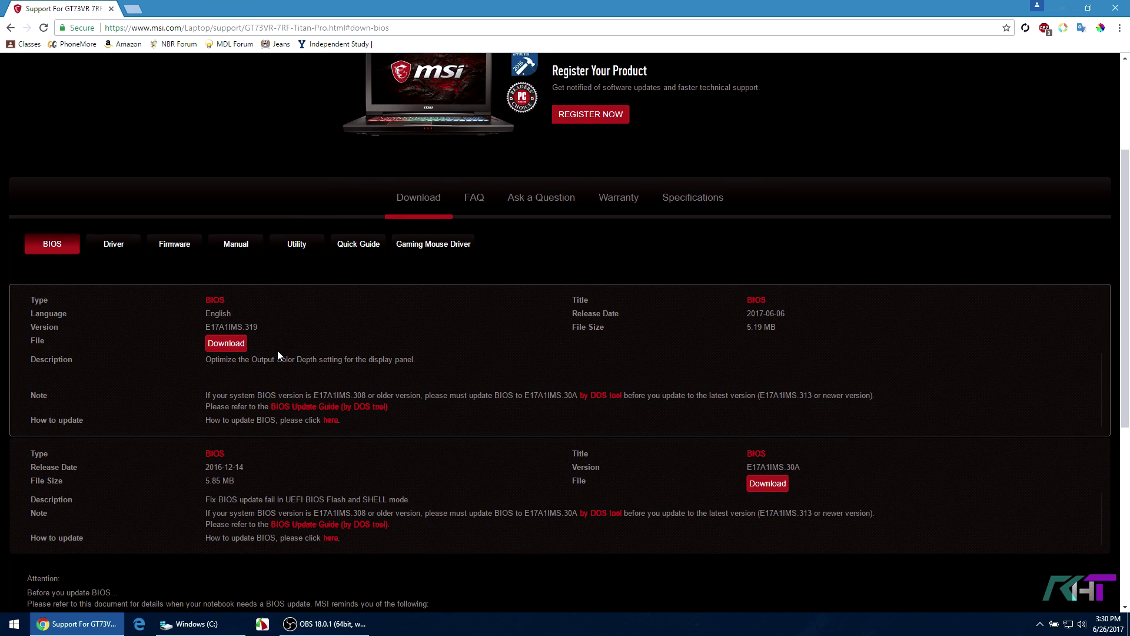
{"action": "left_click", "coordinate": [280, 250]}
{"action": "left_click", "coordinate": [41, 469]}
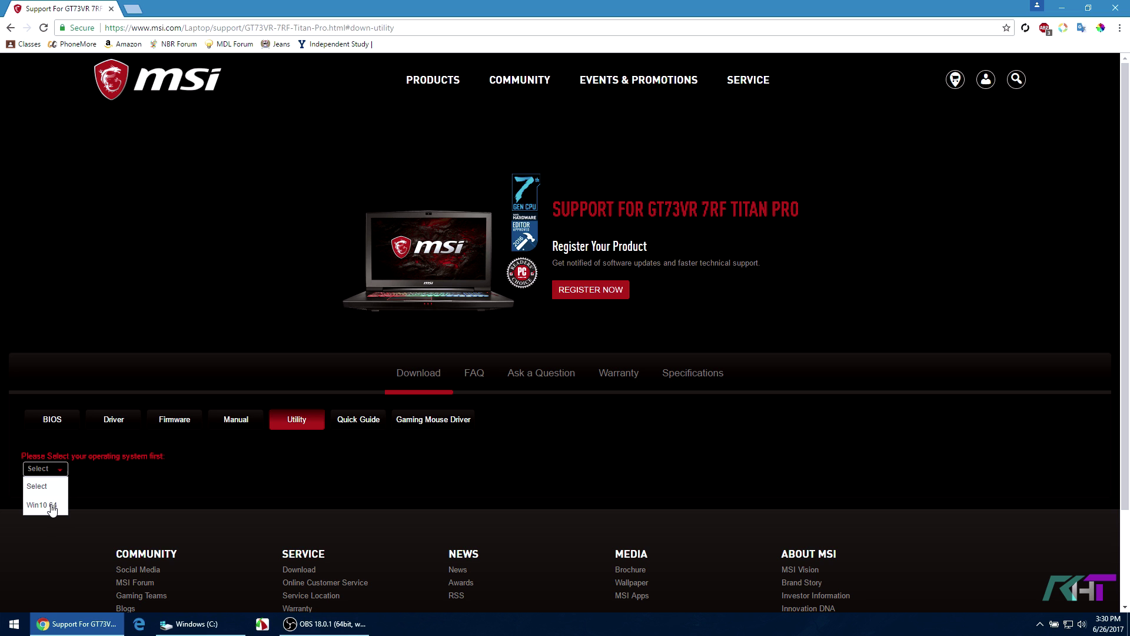
{"action": "left_click", "coordinate": [52, 507]}
Download the Dragon Center utility and highlight its version 1.2.1706.1501.
{"action": "scroll", "coordinate": [436, 485], "scroll_direction": "down", "scroll_amount": 3}
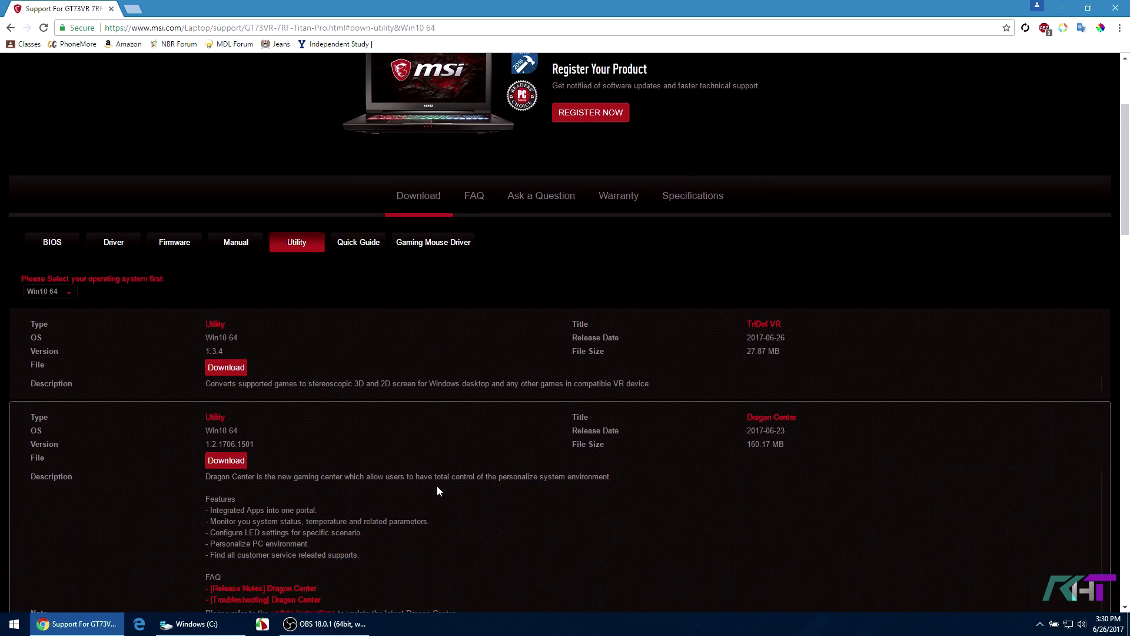
{"action": "scroll", "coordinate": [437, 486], "scroll_direction": "down", "scroll_amount": 3}
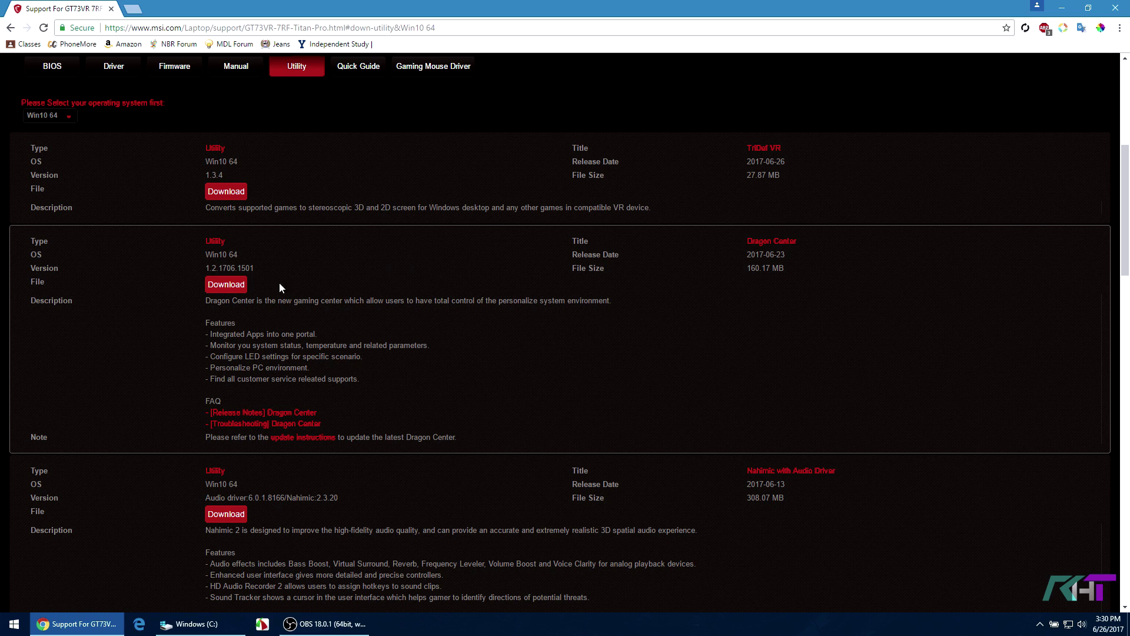
{"action": "left_click", "coordinate": [218, 292]}
{"action": "left_click_drag", "start_coordinate": [205, 268], "coordinate": [254, 268]}
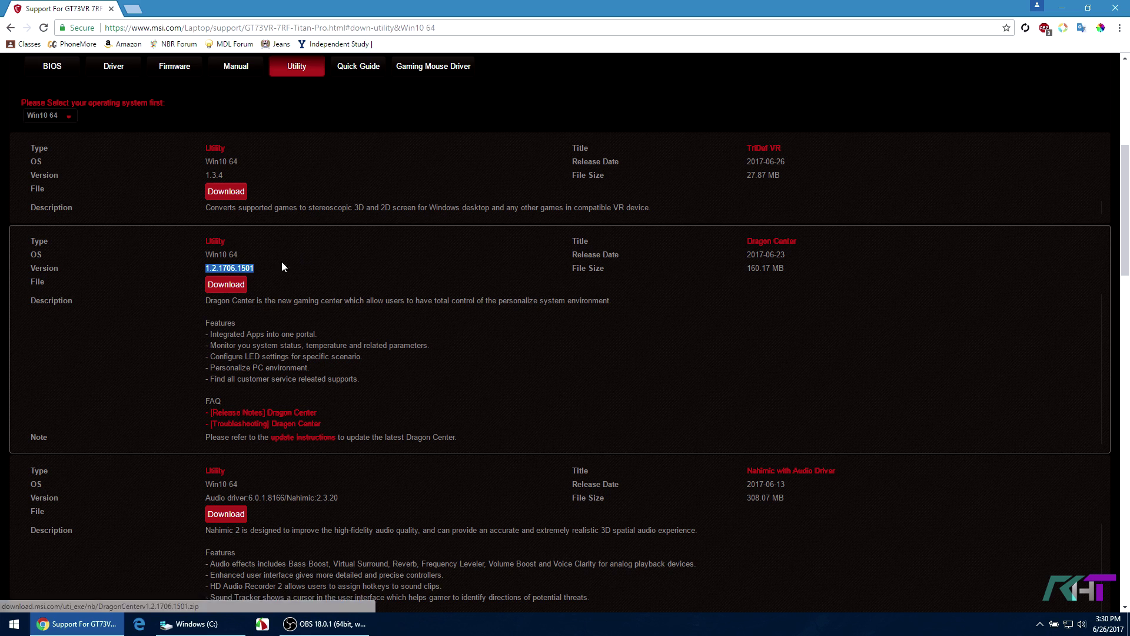
Open the classic Programs and Features list via the 'unin' search and scroll through it.
{"action": "key", "text": "super"}
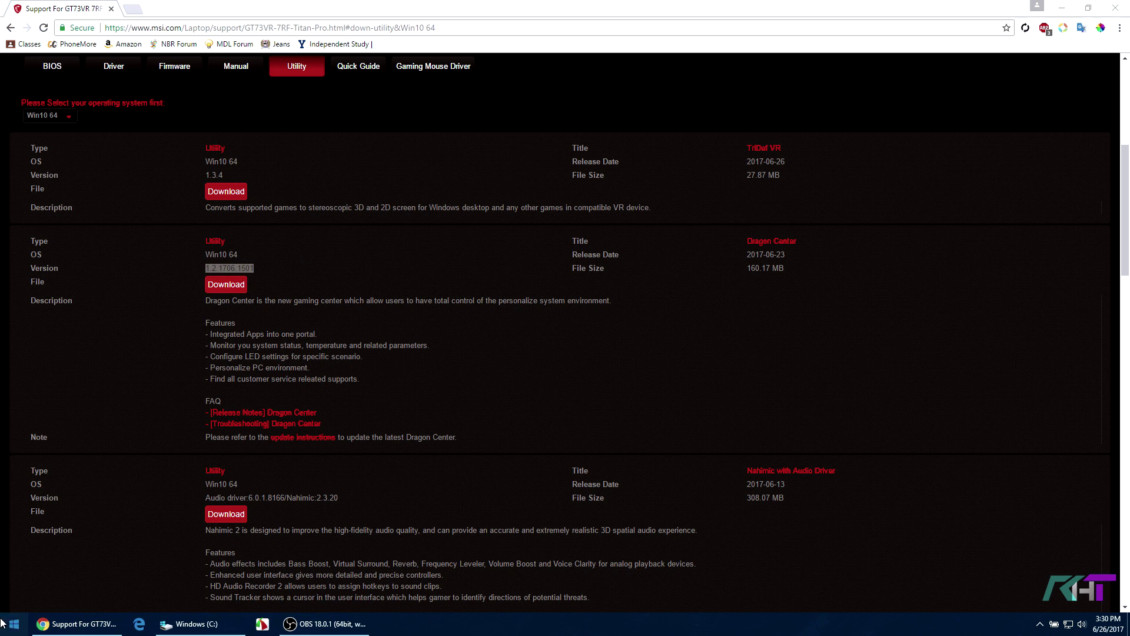
{"action": "type", "text": "unin"}
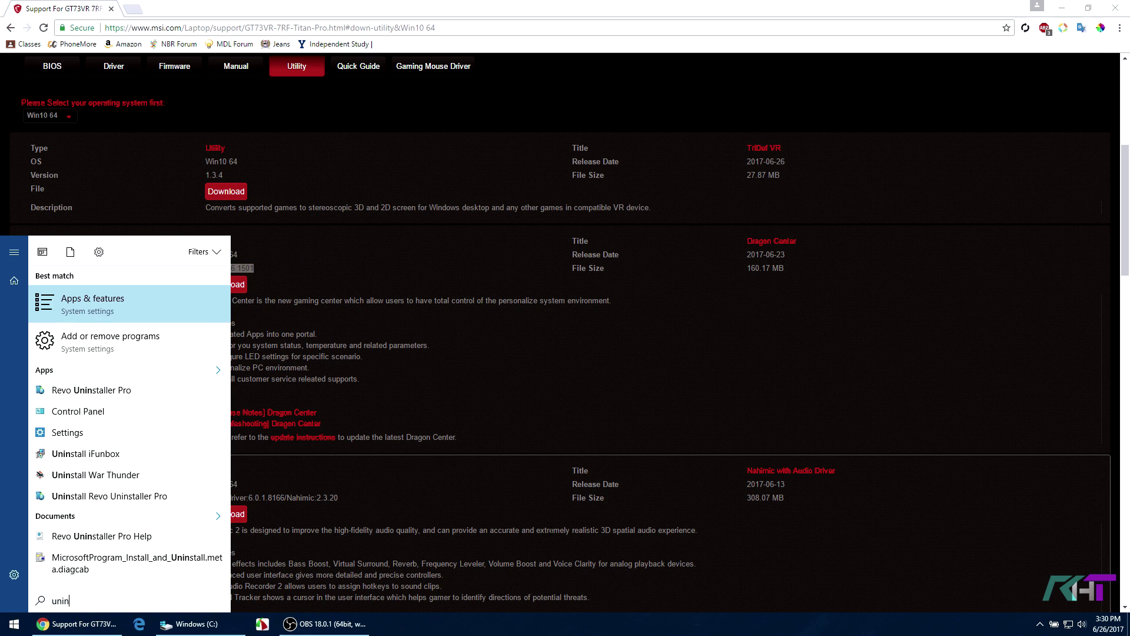
{"action": "left_click", "coordinate": [97, 305]}
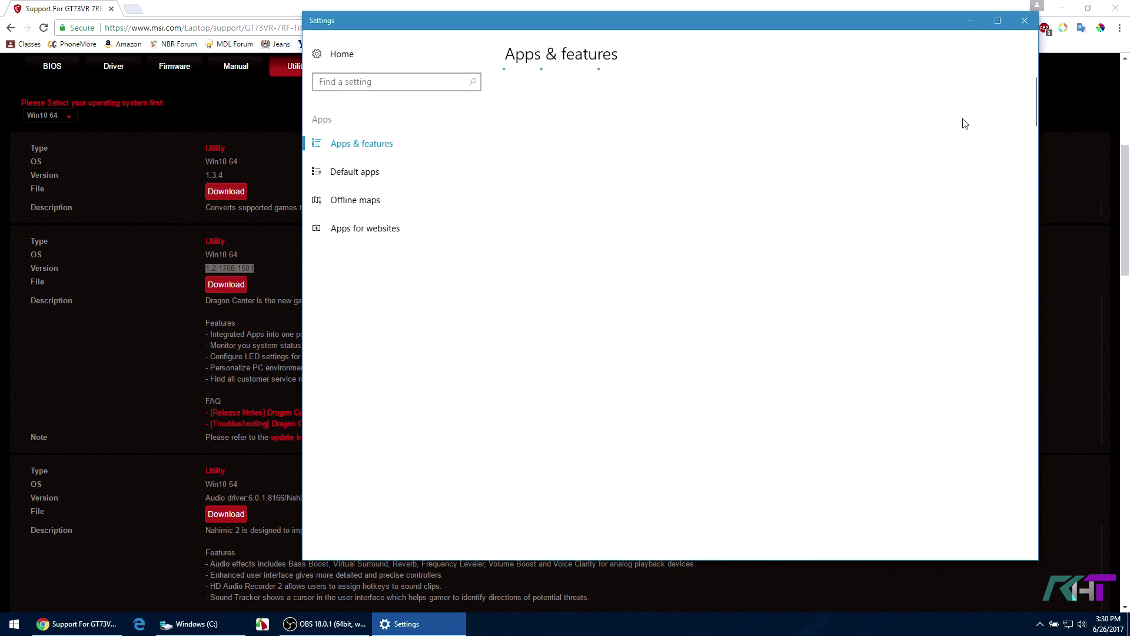
{"action": "left_click", "coordinate": [949, 100]}
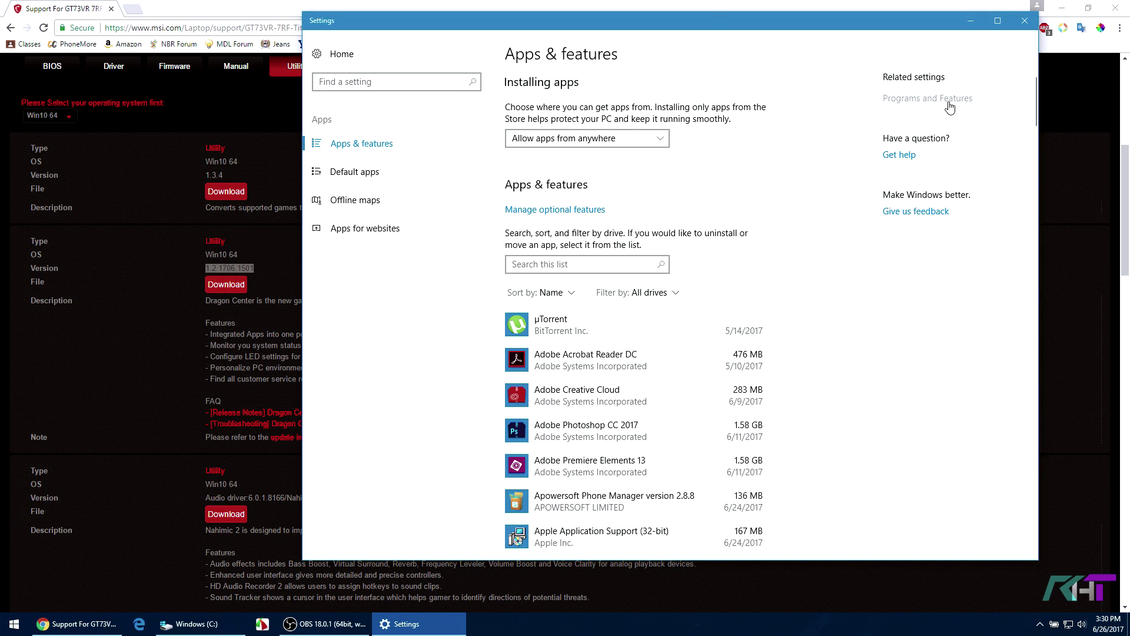
{"action": "left_click_drag", "start_coordinate": [767, 16], "coordinate": [930, 45]}
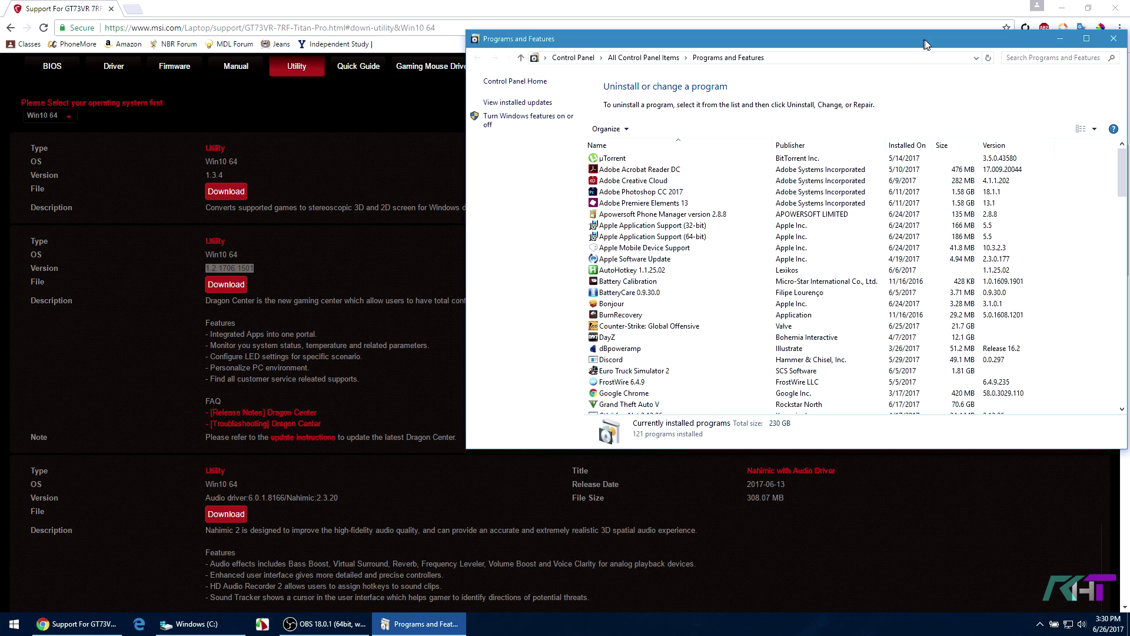
{"action": "scroll", "coordinate": [671, 271], "scroll_direction": "down", "scroll_amount": 10}
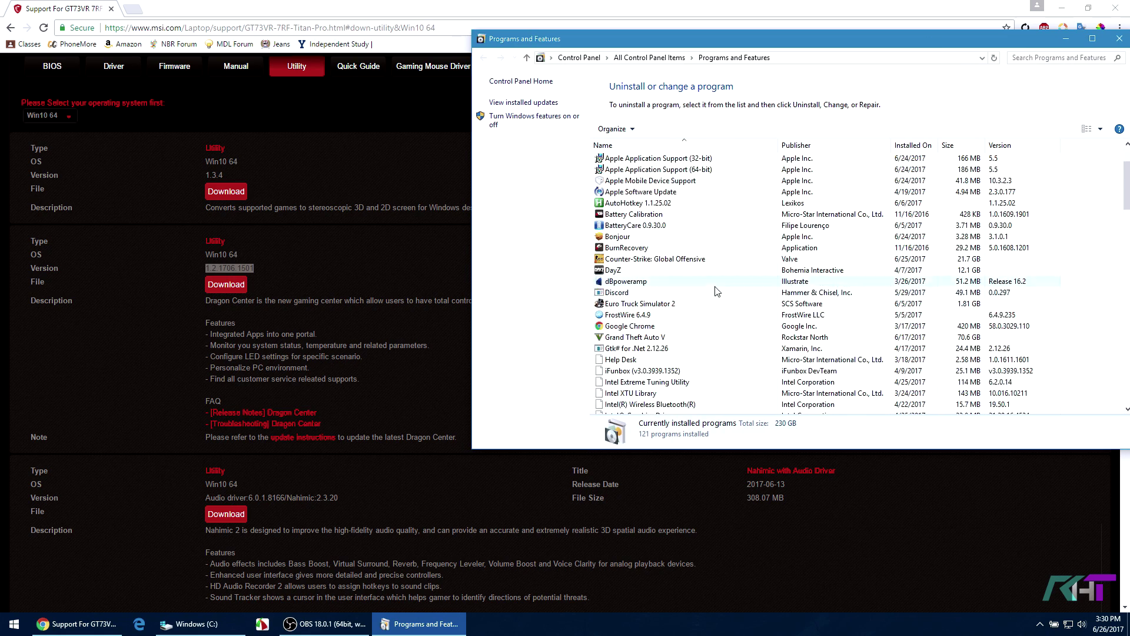
{"action": "scroll", "coordinate": [667, 288], "scroll_direction": "down", "scroll_amount": 15}
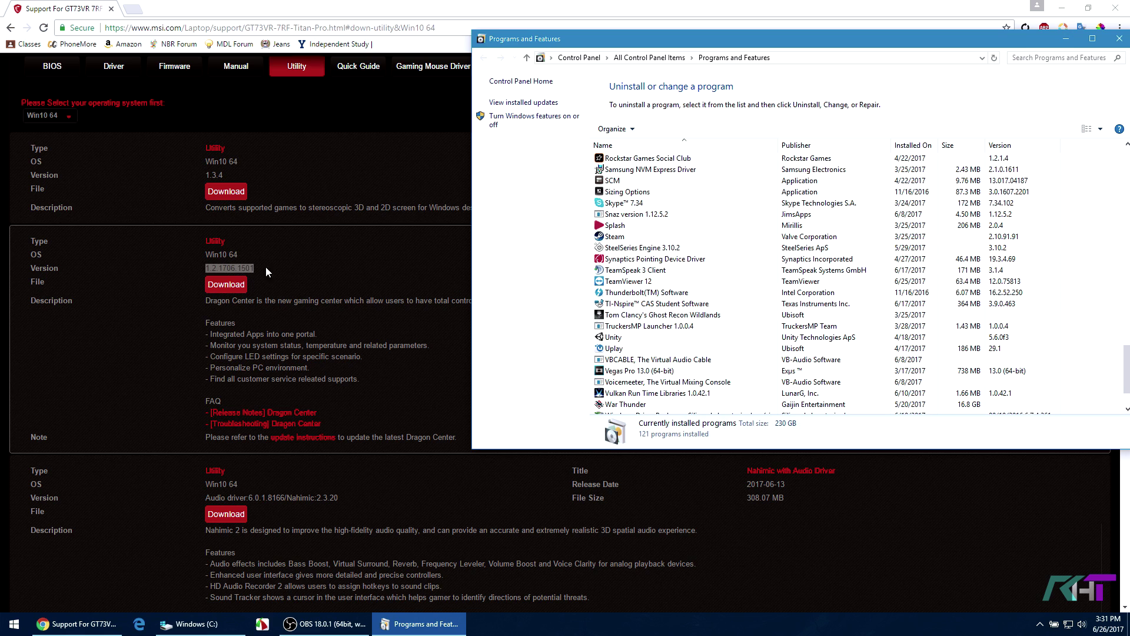
Re-highlight the Dragon Center version on the MSI page, then centre and minimise Programs and Features.
{"action": "left_click", "coordinate": [204, 268]}
{"action": "left_click_drag", "start_coordinate": [204, 268], "coordinate": [275, 270]}
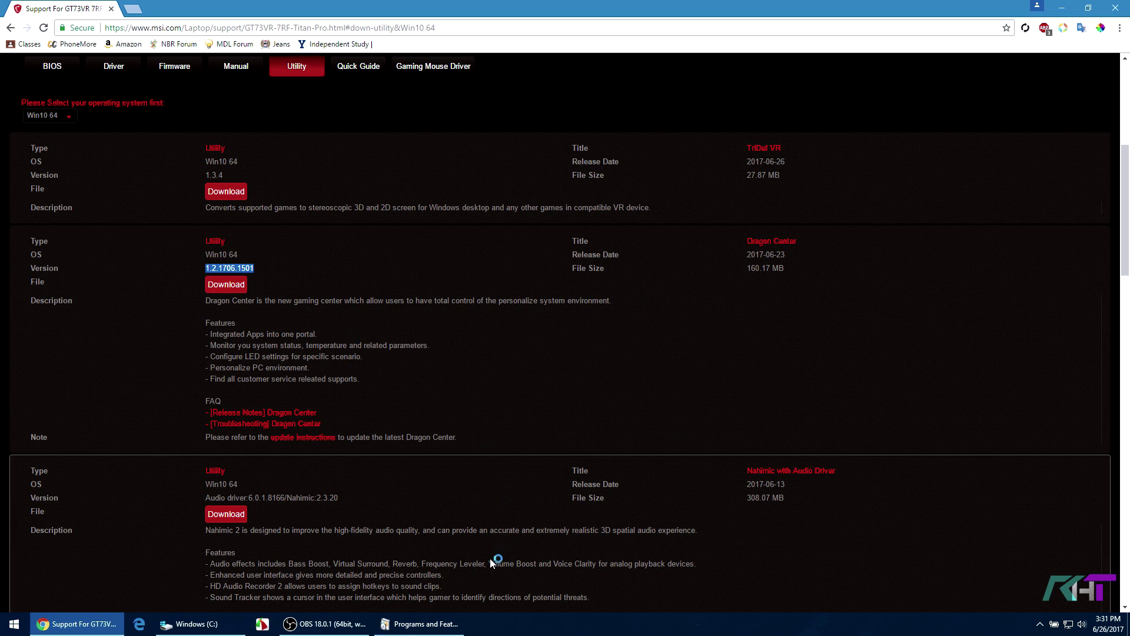
{"action": "left_click", "coordinate": [443, 622]}
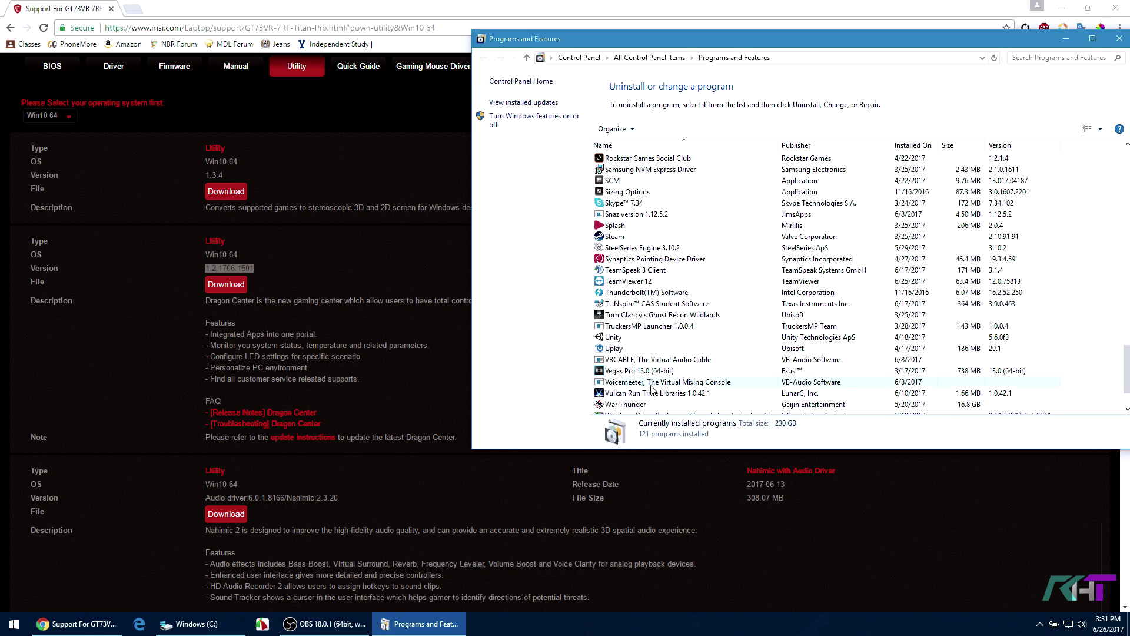
{"action": "left_click_drag", "start_coordinate": [791, 43], "coordinate": [637, 114]}
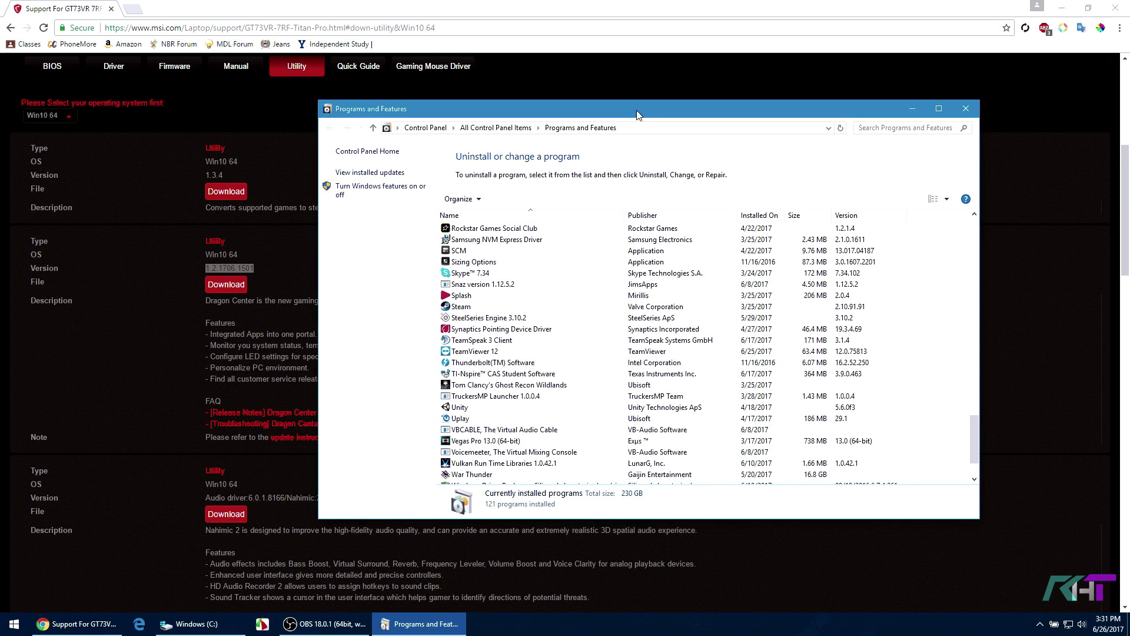
{"action": "left_click", "coordinate": [909, 109]}
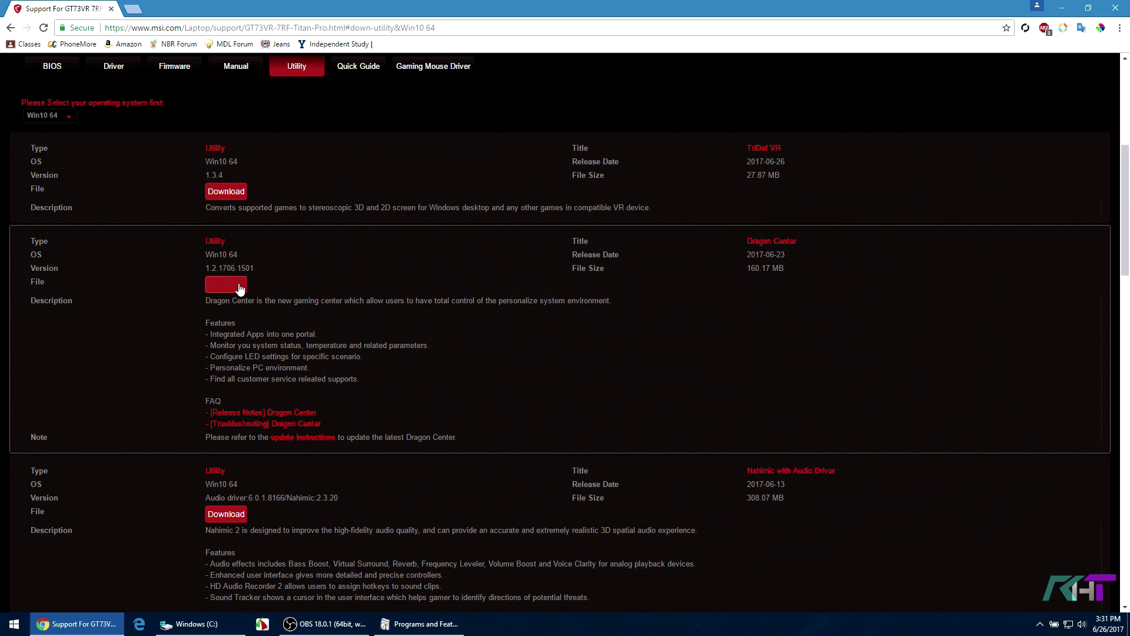
Minimise Chrome, open ProgramData from the existing Windows (C:) window, then close it.
{"action": "left_click", "coordinate": [1064, 8]}
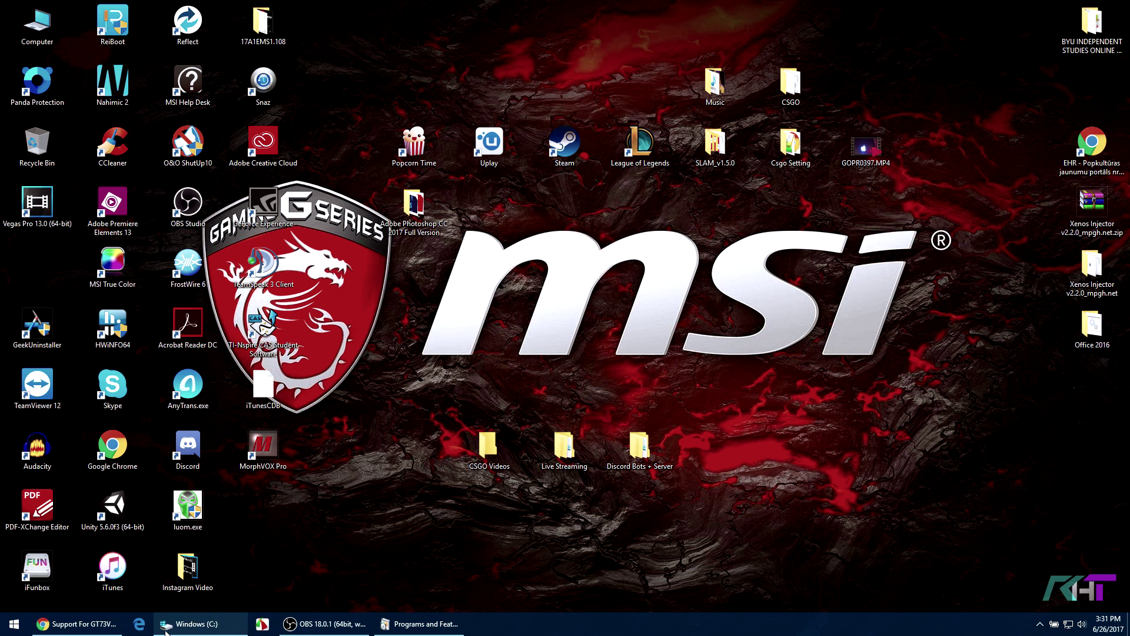
{"action": "left_click", "coordinate": [196, 623]}
{"action": "double_click", "coordinate": [400, 205]}
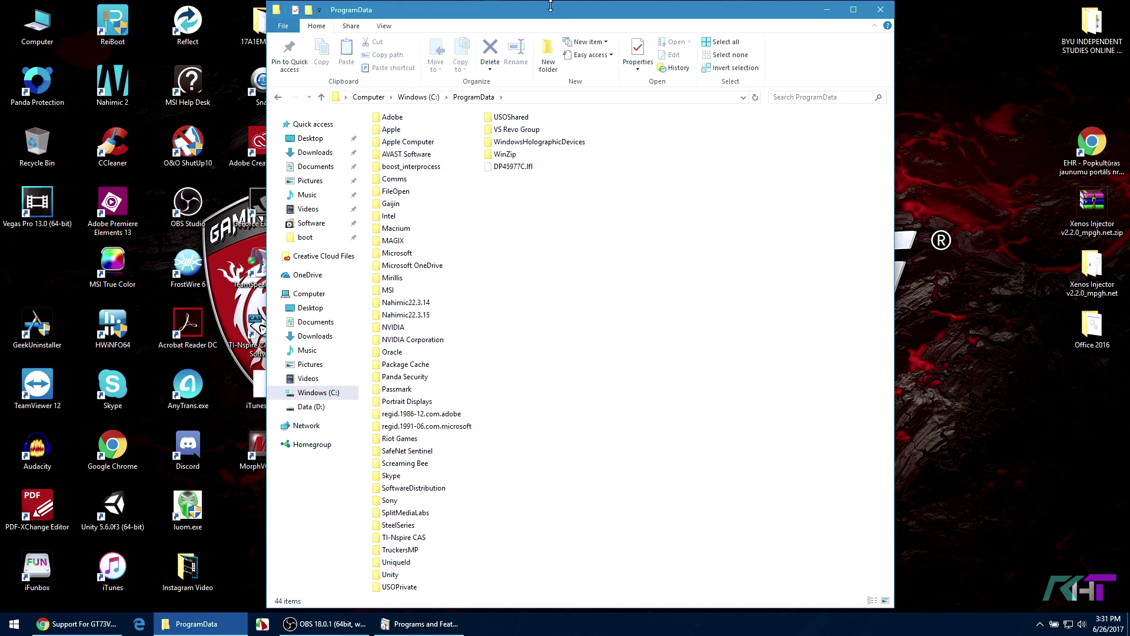
{"action": "left_click_drag", "start_coordinate": [550, 5], "coordinate": [617, 6]}
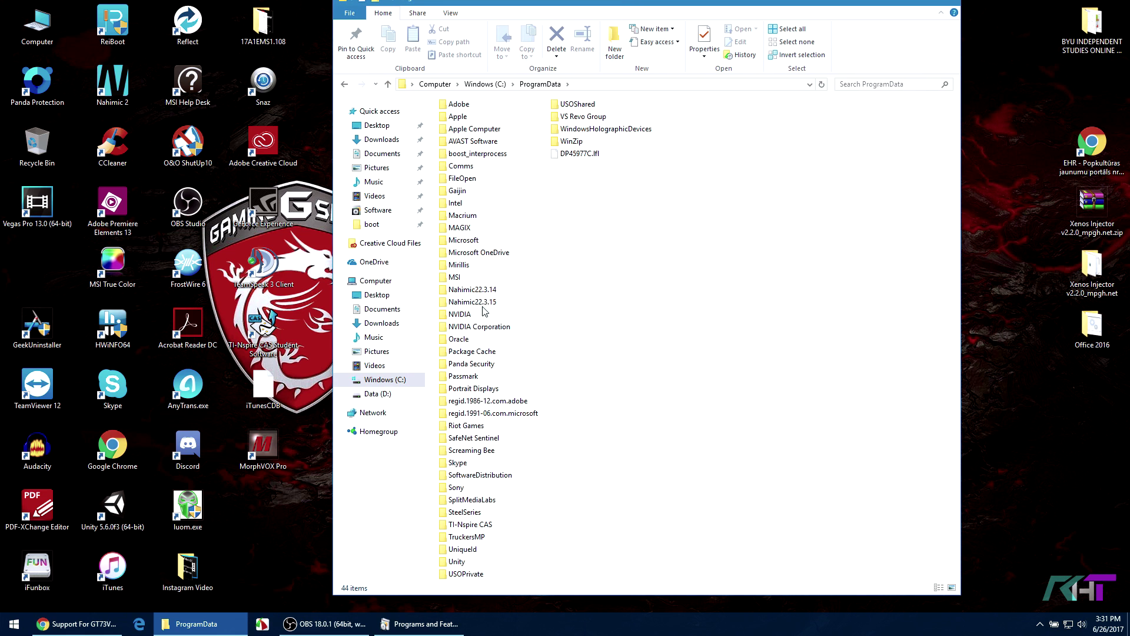
{"action": "left_click", "coordinate": [947, 3]}
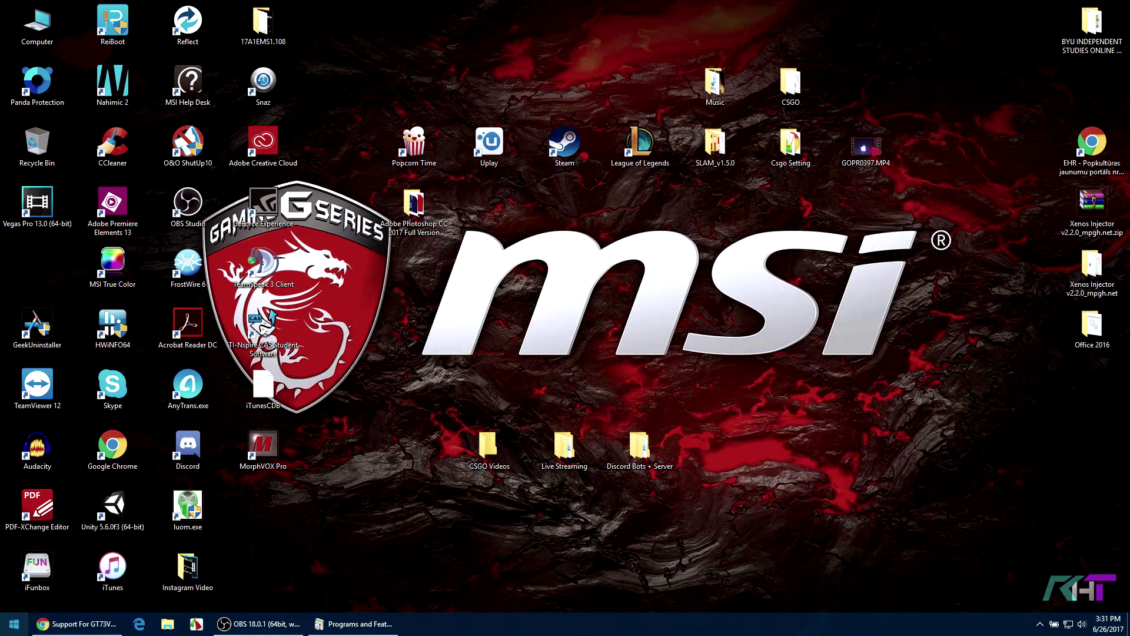
In a new File Explorer window, browse to C:\ProgramData\MSI, checking inside the Dragon Center folder.
{"action": "right_click", "coordinate": [11, 627]}
{"action": "left_click", "coordinate": [44, 537]}
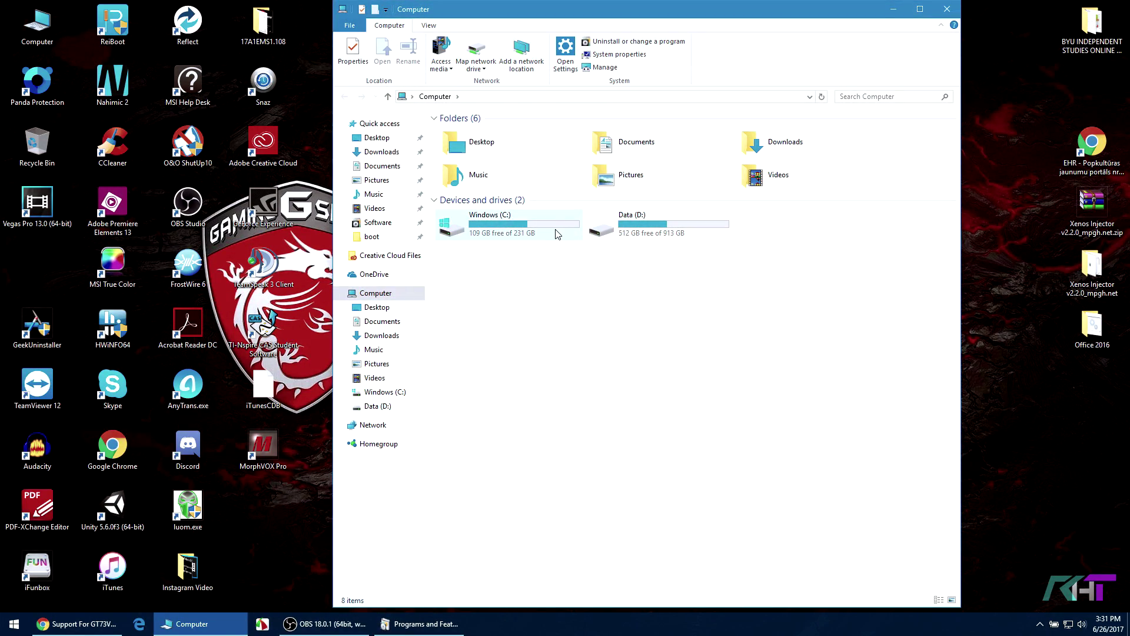
{"action": "double_click", "coordinate": [553, 234]}
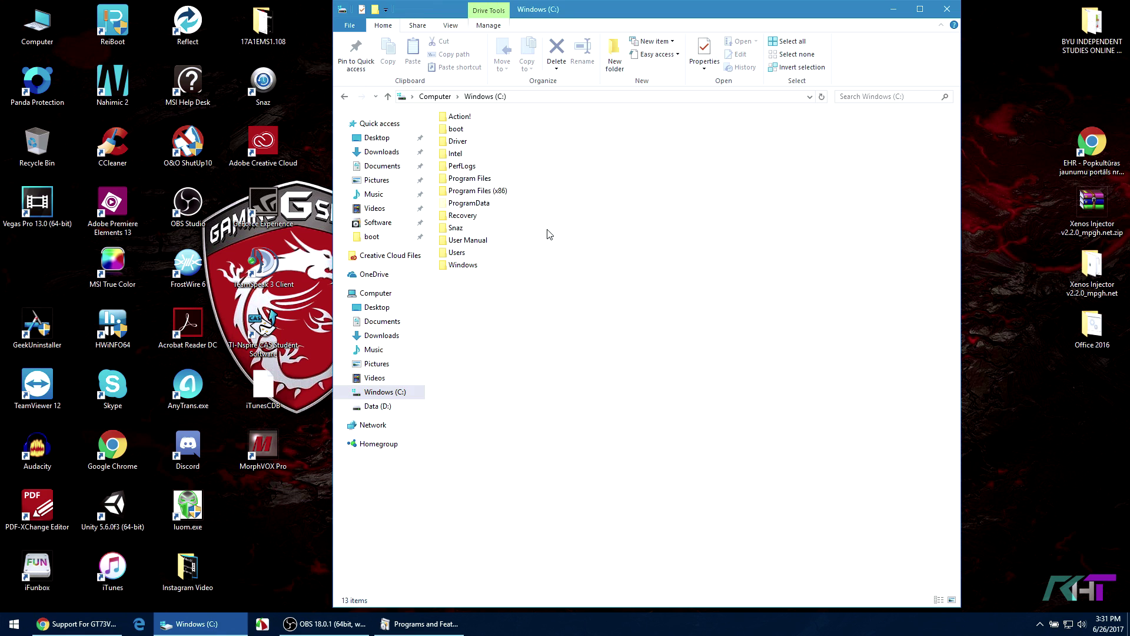
{"action": "double_click", "coordinate": [470, 205]}
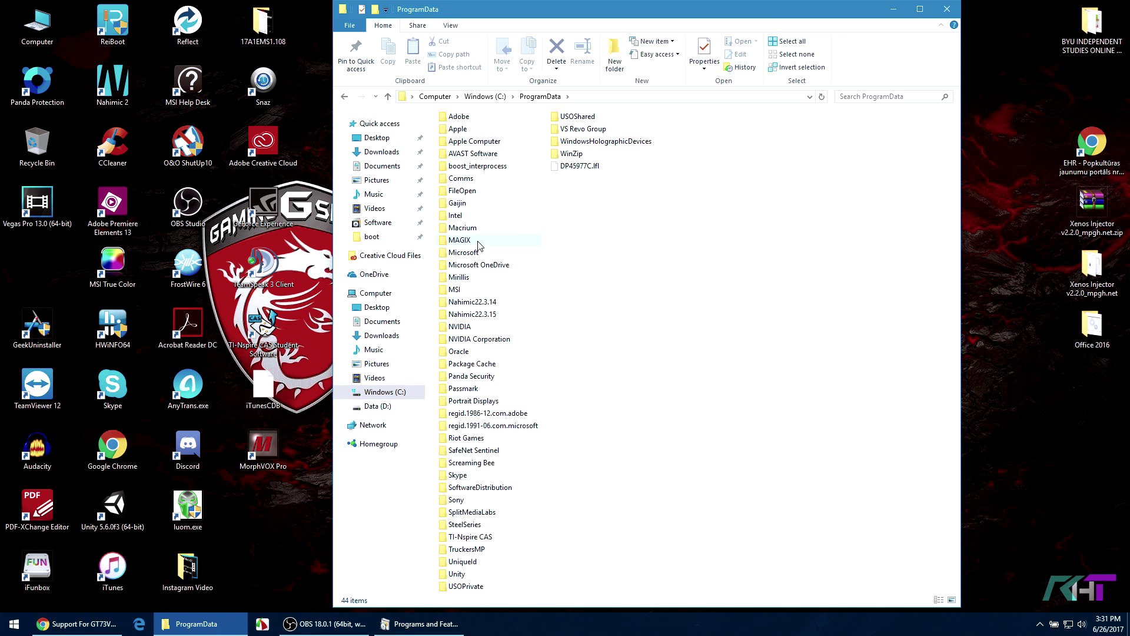
{"action": "double_click", "coordinate": [456, 289]}
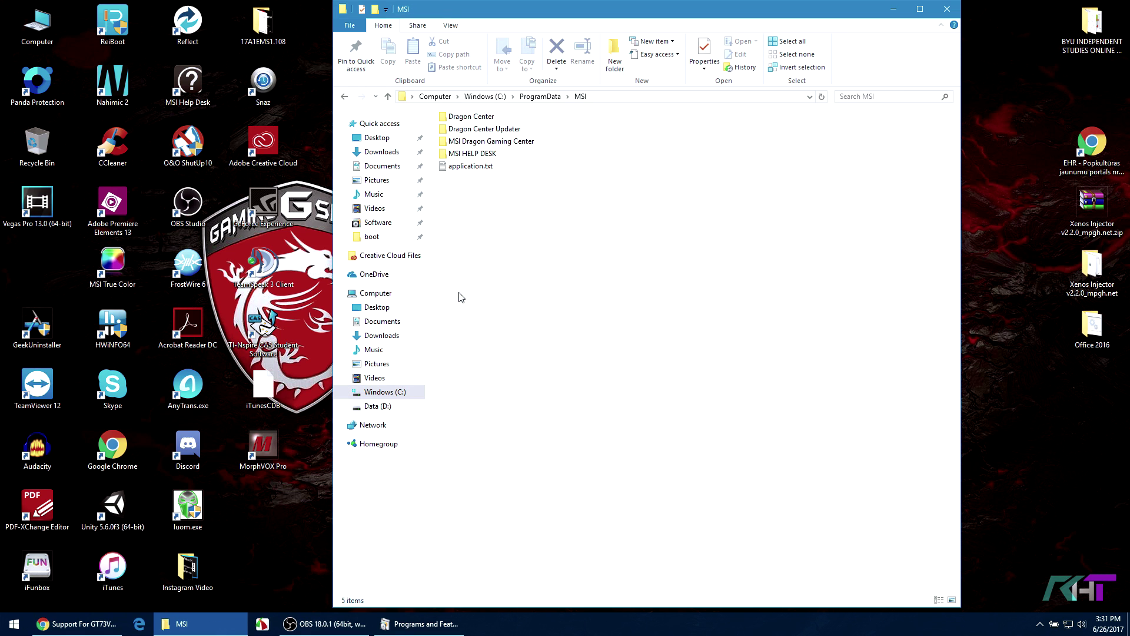
{"action": "left_click", "coordinate": [499, 117]}
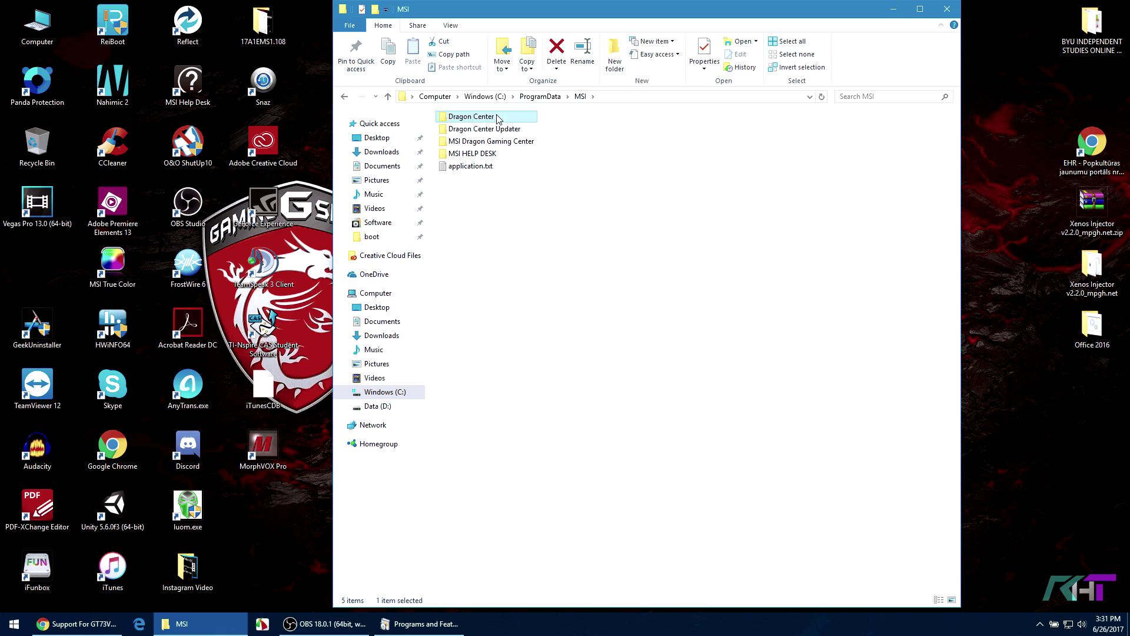
{"action": "double_click", "coordinate": [464, 118]}
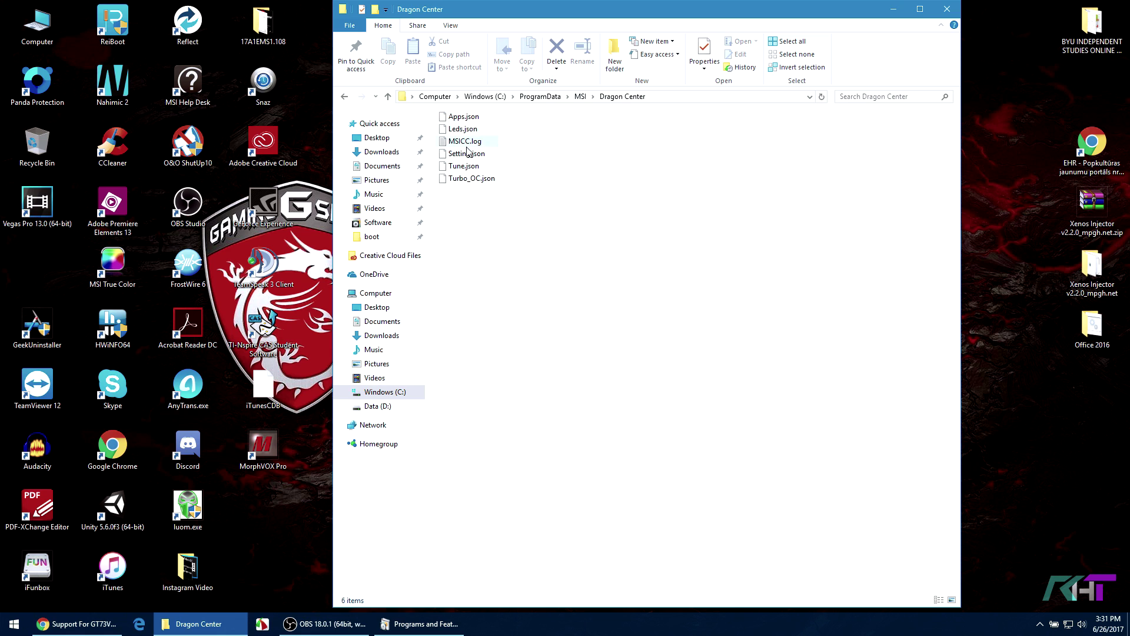
{"action": "left_click", "coordinate": [345, 97]}
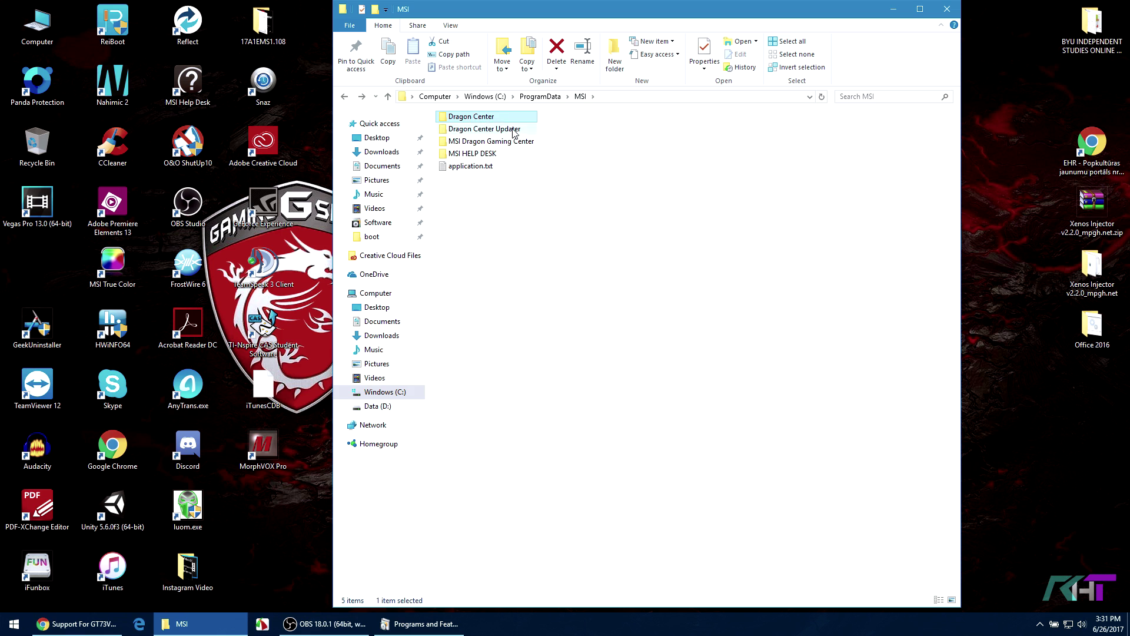
{"action": "mouse_move", "coordinate": [607, 13]}
{"action": "left_mouse_down"}
{"action": "mouse_move", "coordinate": [634, 51]}
{"action": "mouse_move", "coordinate": [610, 19]}
{"action": "left_mouse_up"}
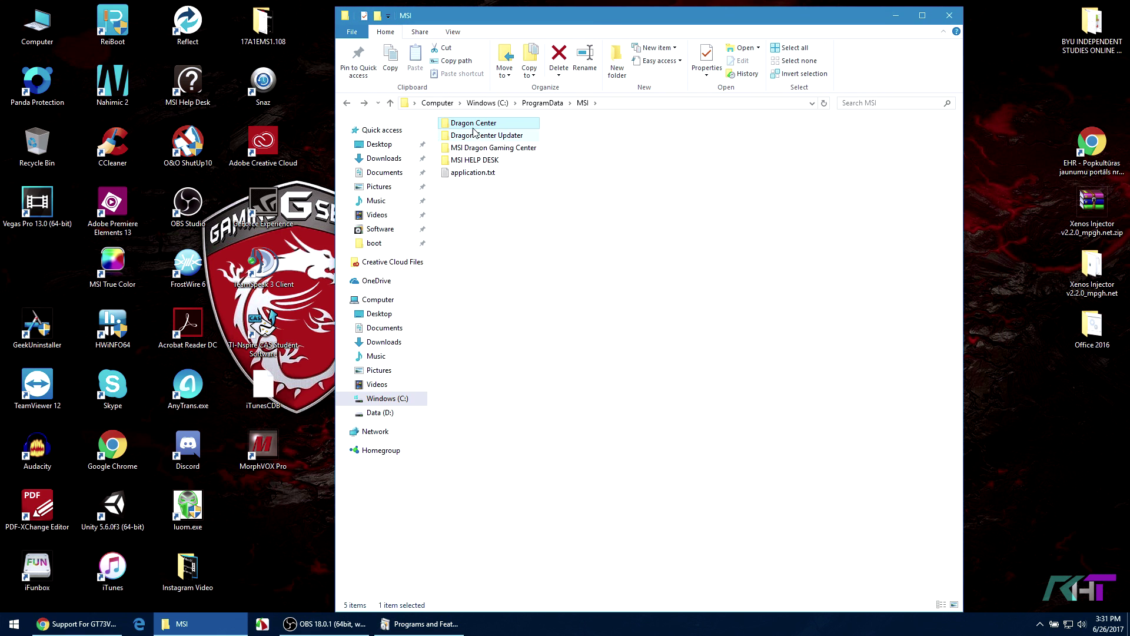
{"action": "left_click_drag", "start_coordinate": [521, 23], "coordinate": [493, 5]}
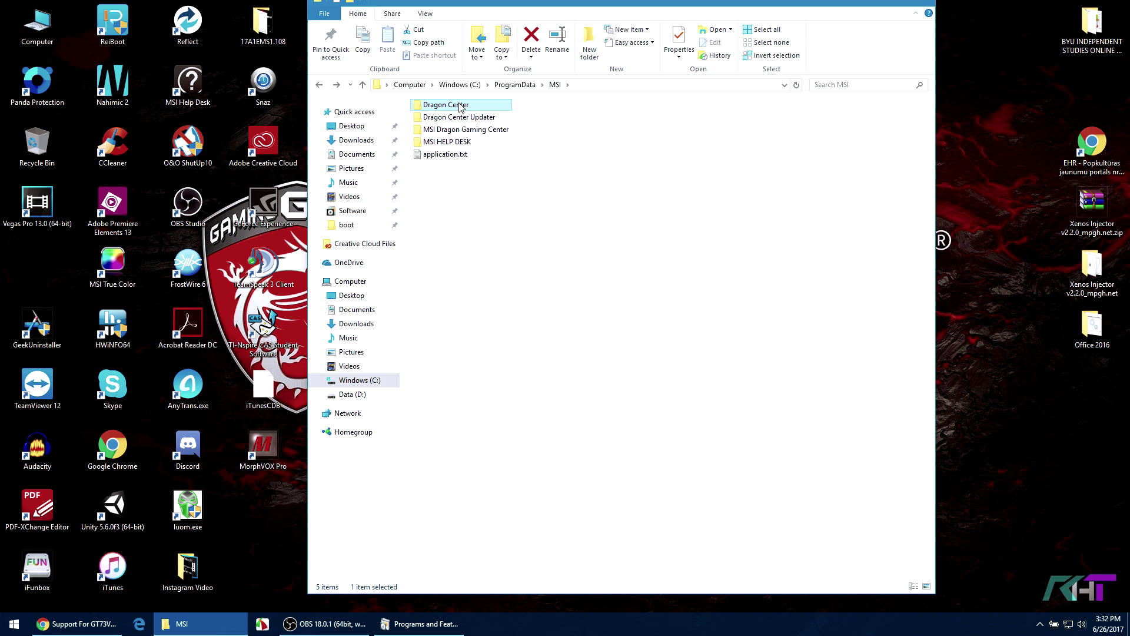
{"action": "left_click", "coordinate": [487, 246]}
Return to the Windows (C:) drive listing and clear the ProgramData selection.
{"action": "left_click_drag", "start_coordinate": [812, 5], "coordinate": [830, 15]}
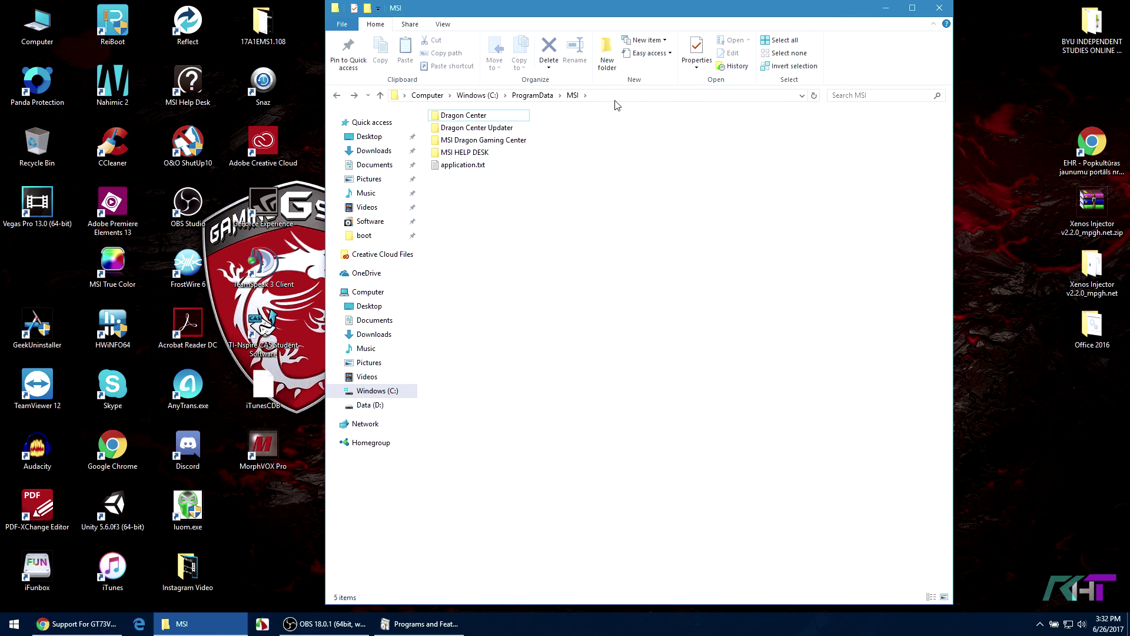
{"action": "left_click", "coordinate": [339, 95]}
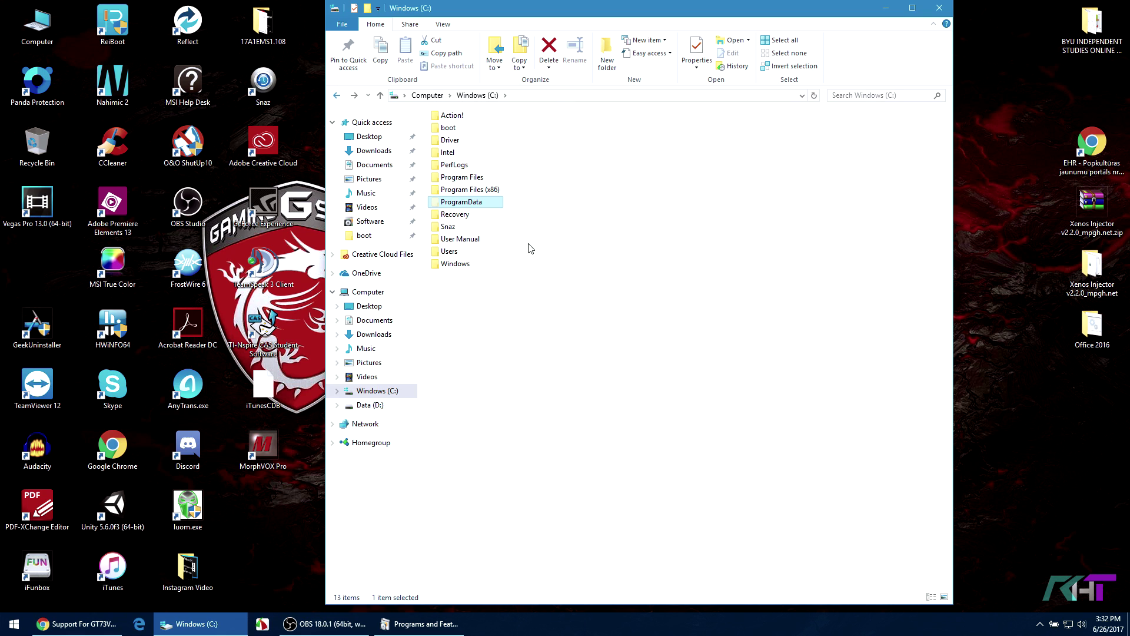
{"action": "left_click", "coordinate": [485, 318]}
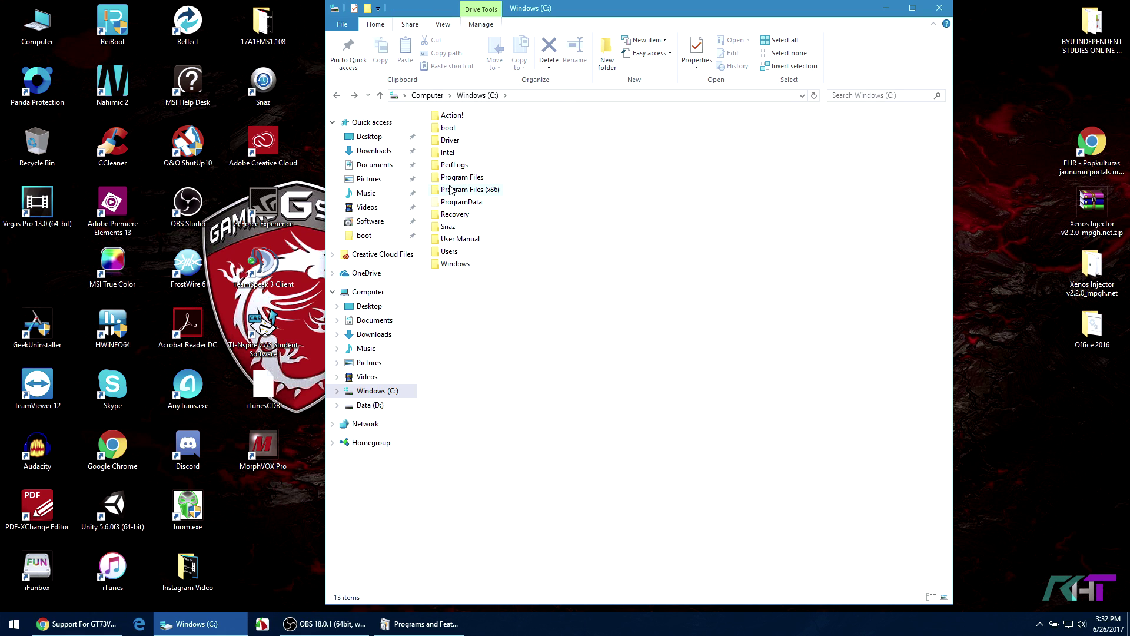
Turn on 'Show hidden files, folders, and drives' in Folder Options and apply it.
{"action": "left_click", "coordinate": [344, 26]}
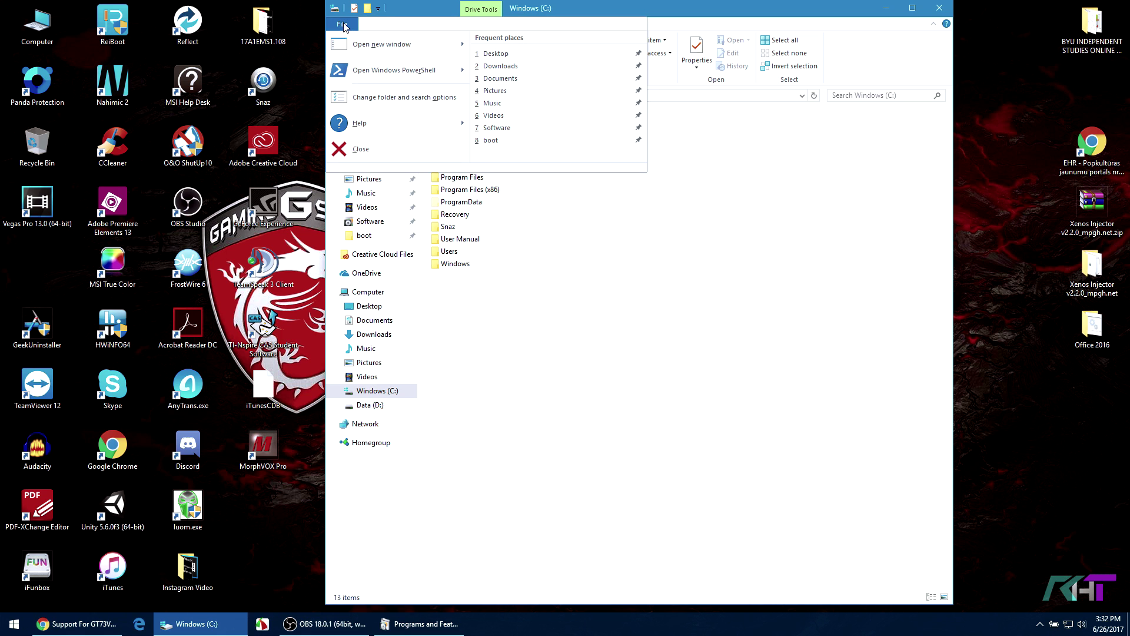
{"action": "left_click", "coordinate": [434, 99]}
{"action": "left_click_drag", "start_coordinate": [462, 128], "coordinate": [536, 127]}
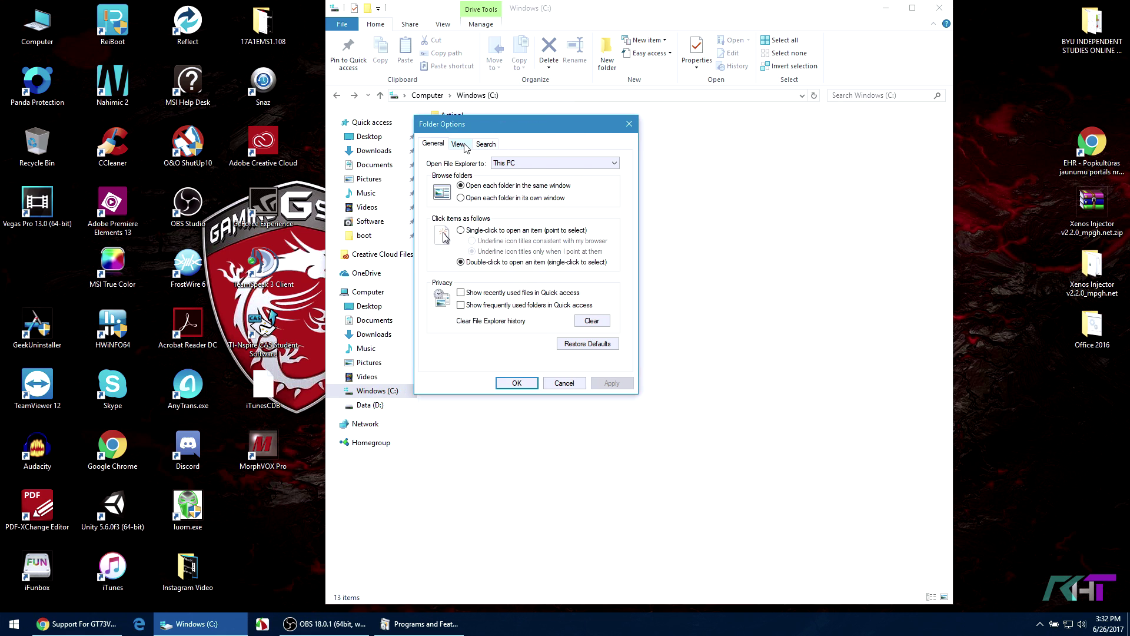
{"action": "left_click", "coordinate": [459, 144]}
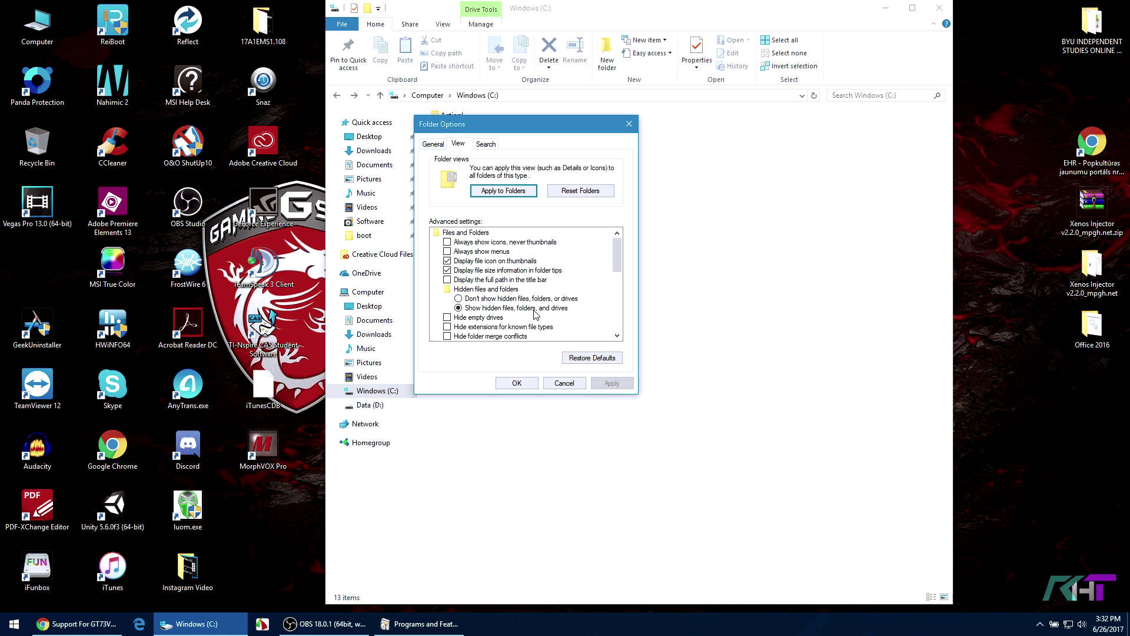
{"action": "left_click", "coordinate": [461, 309]}
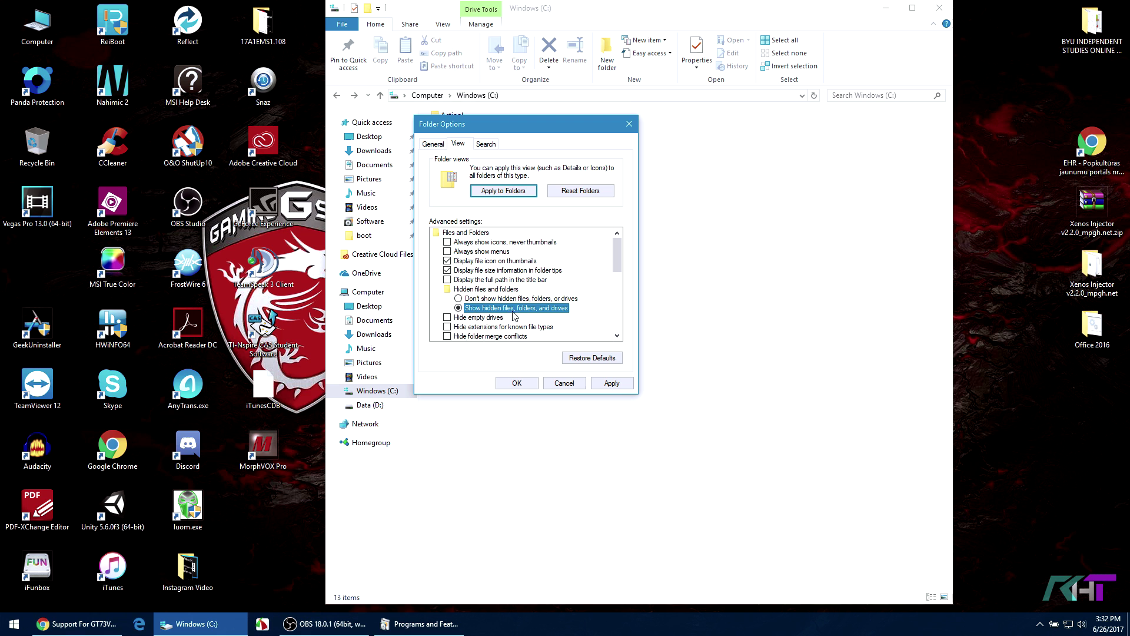
{"action": "left_click", "coordinate": [611, 383]}
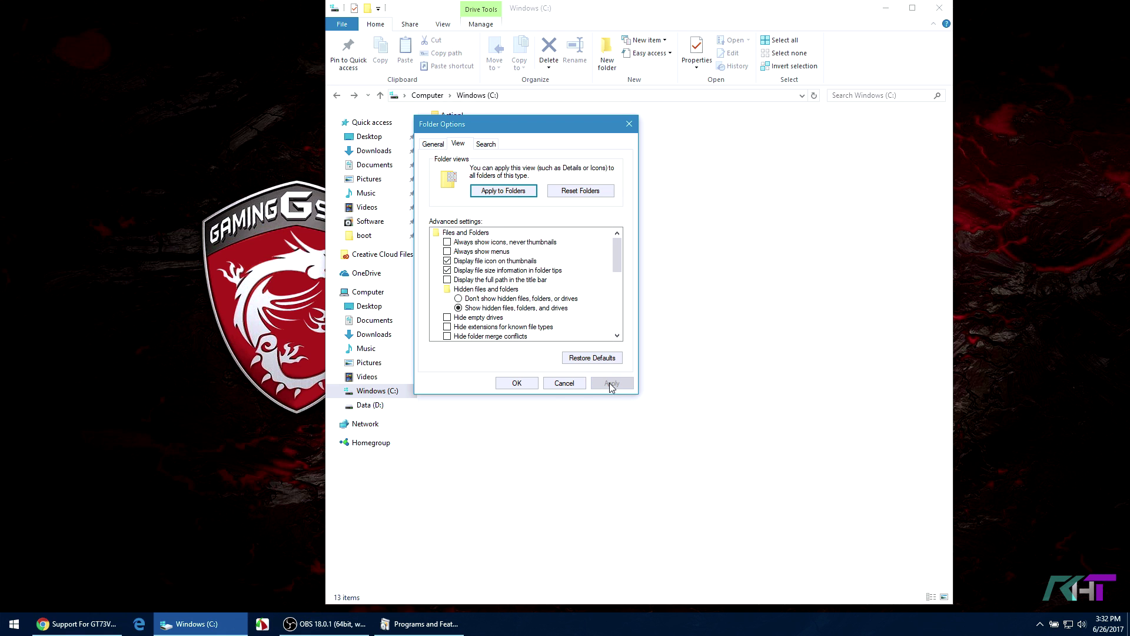
{"action": "left_click", "coordinate": [516, 383]}
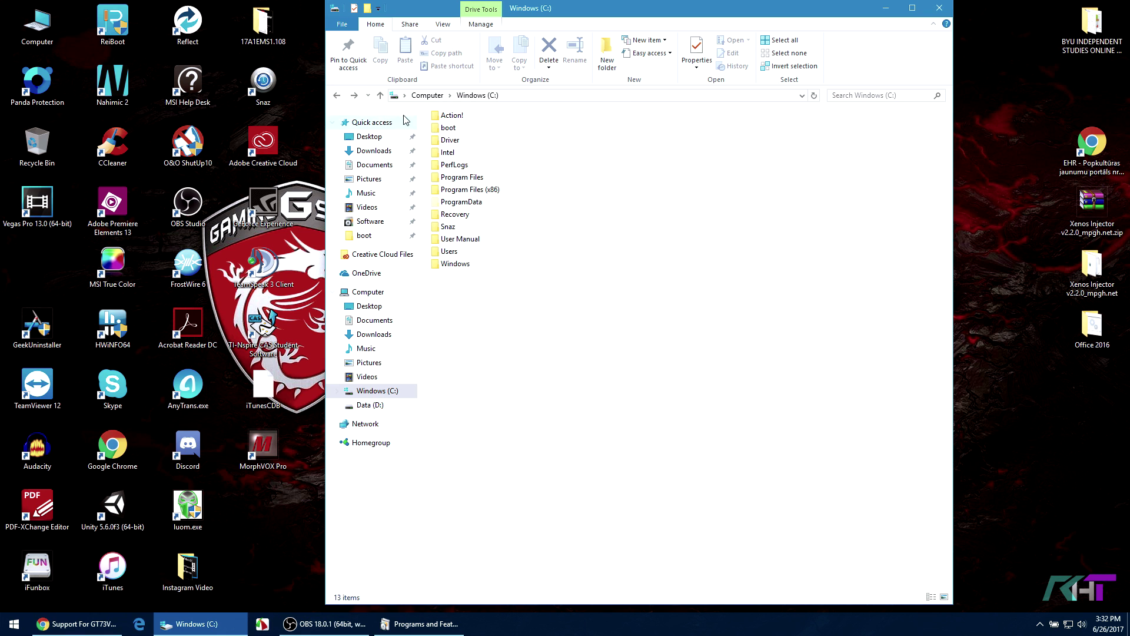
Delete the Dragon Center folder from C:\ProgramData\MSI.
{"action": "left_click", "coordinate": [466, 202]}
{"action": "double_click", "coordinate": [466, 202]}
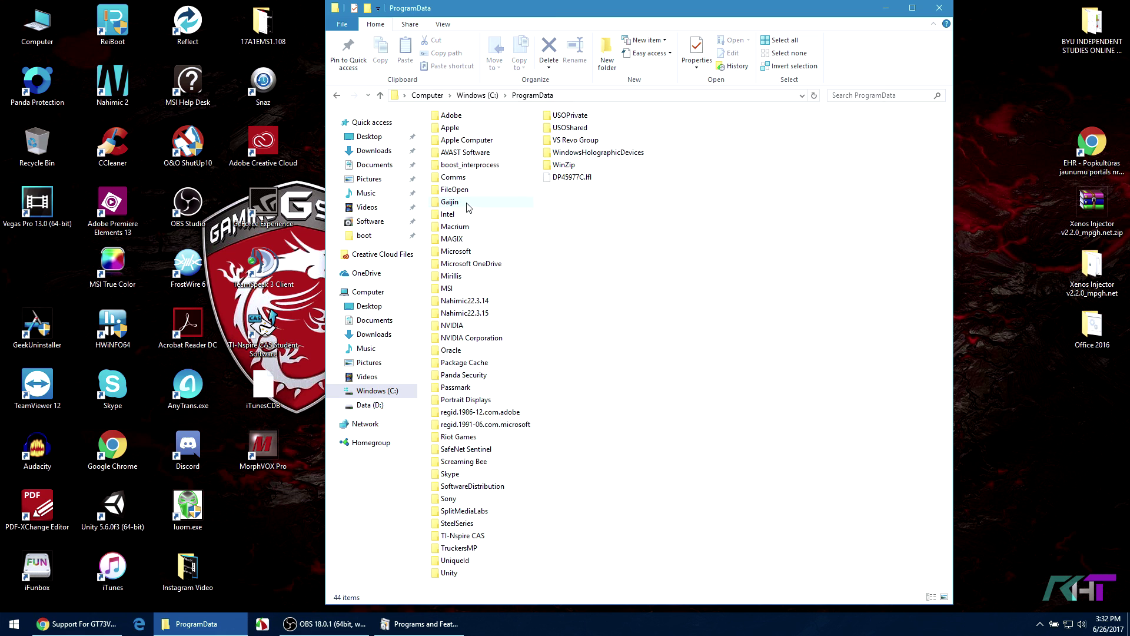
{"action": "double_click", "coordinate": [465, 289]}
{"action": "left_click", "coordinate": [457, 115]}
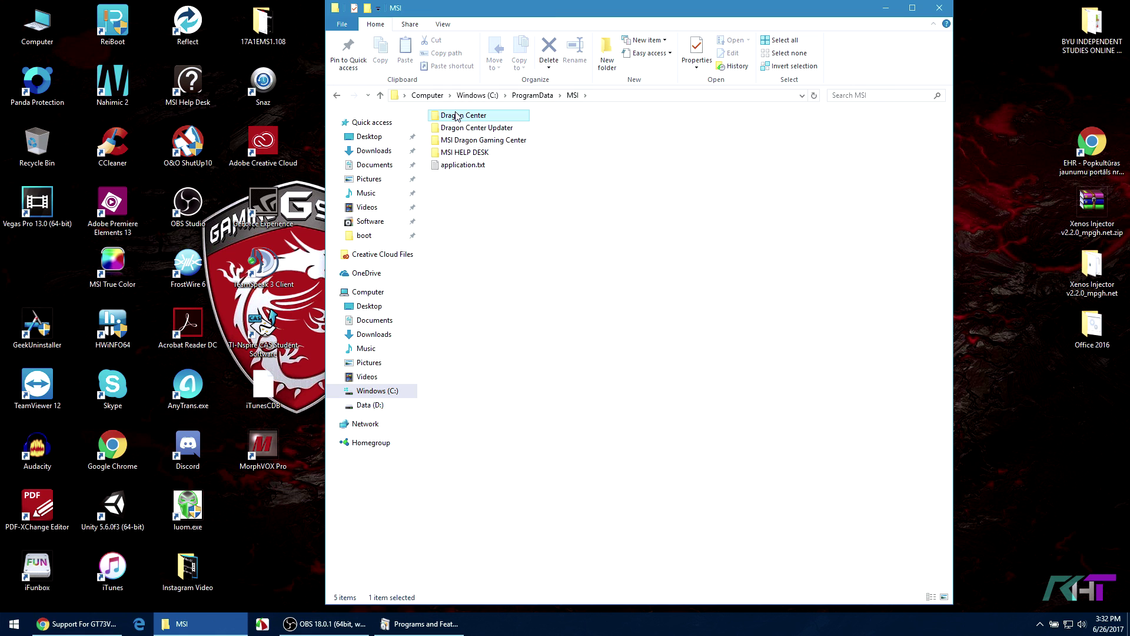
{"action": "right_click", "coordinate": [457, 115]}
{"action": "left_click", "coordinate": [524, 365]}
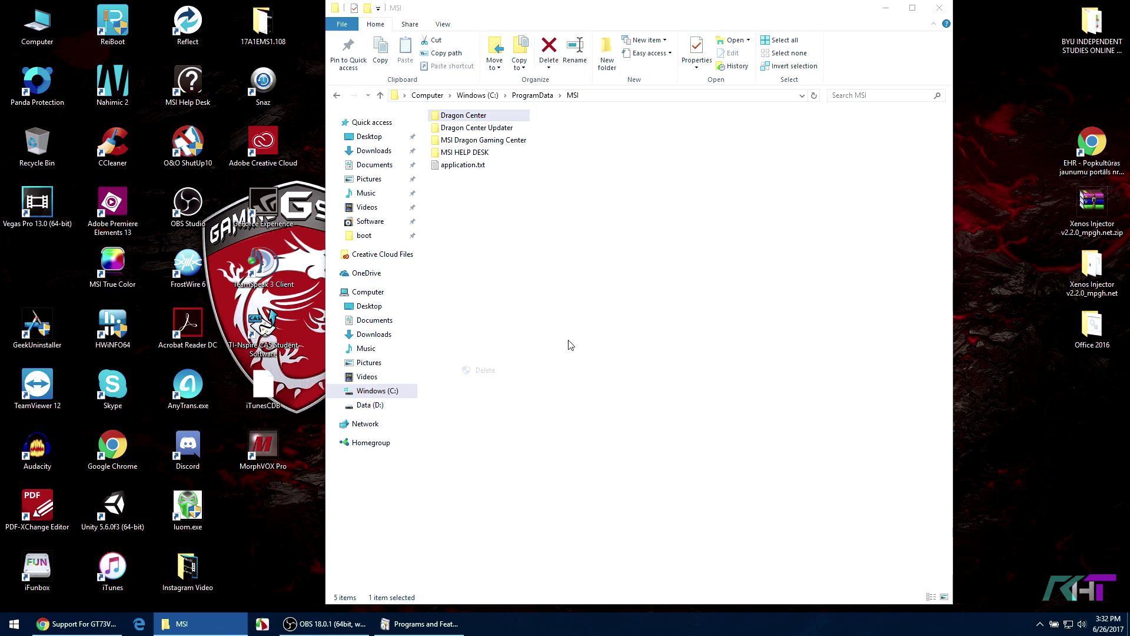
Empty the Recycle Bin to remove Dragon Center permanently, then close it.
{"action": "double_click", "coordinate": [36, 144]}
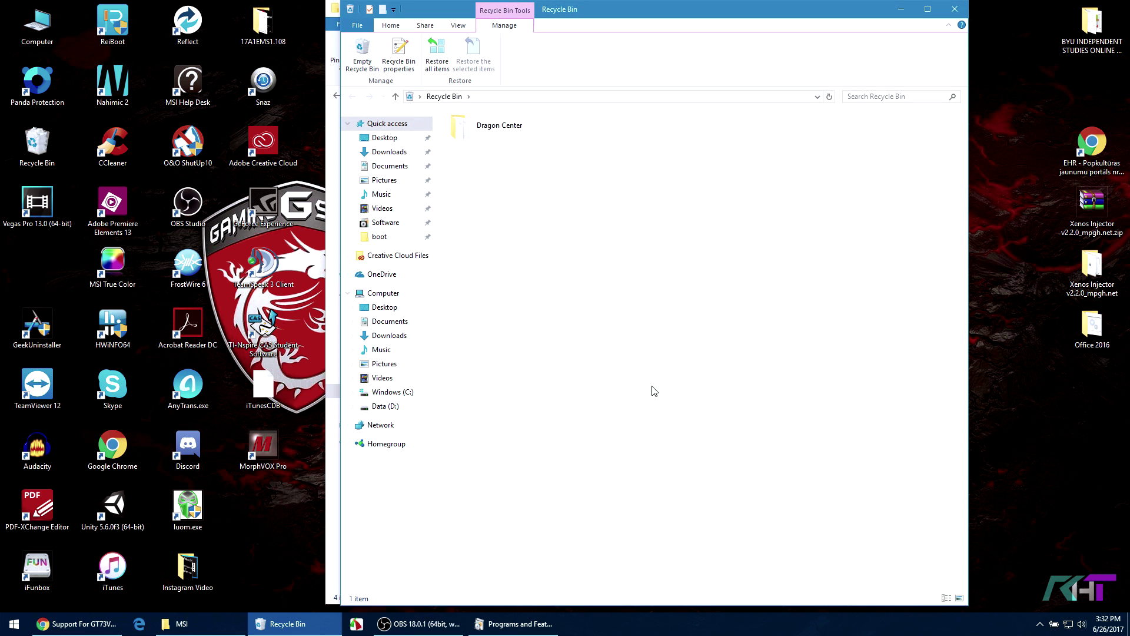
{"action": "right_click", "coordinate": [555, 299]}
{"action": "left_click", "coordinate": [597, 385]}
{"action": "left_click", "coordinate": [619, 338]}
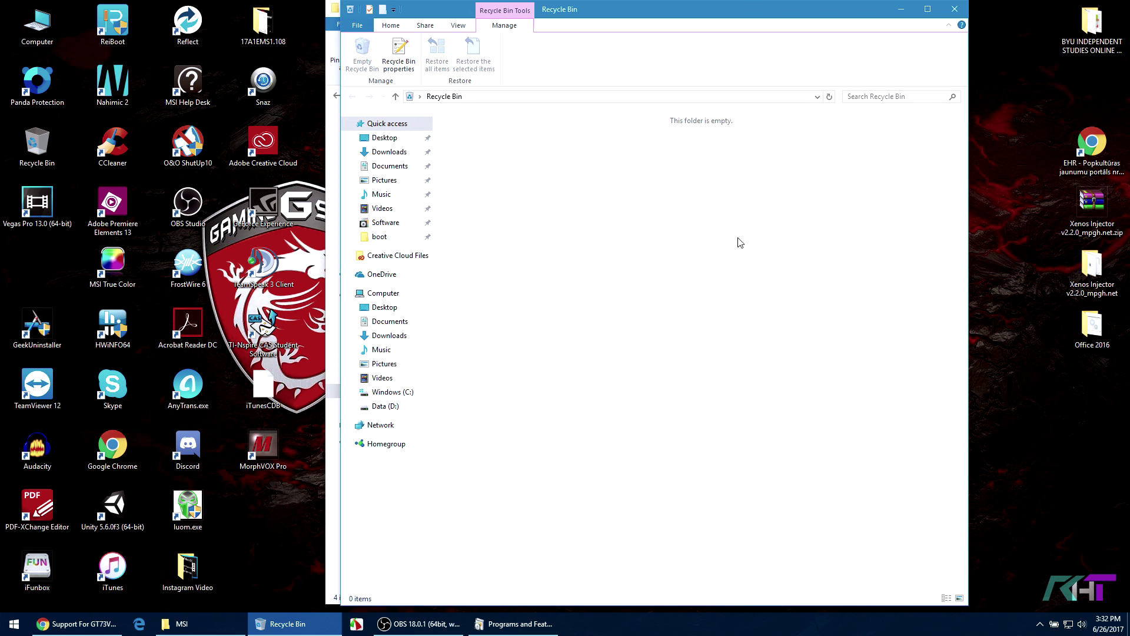
{"action": "left_click", "coordinate": [954, 9]}
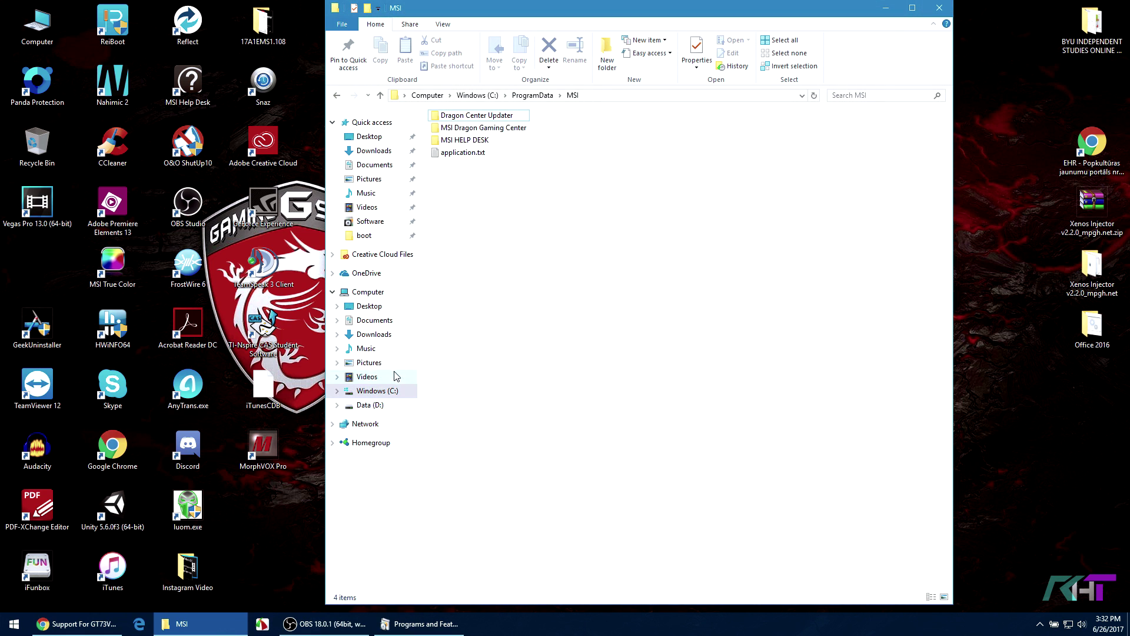
Copy DragonCenterv1.2.1706.1501.zip from Downloads onto the desktop.
{"action": "left_click", "coordinate": [397, 334]}
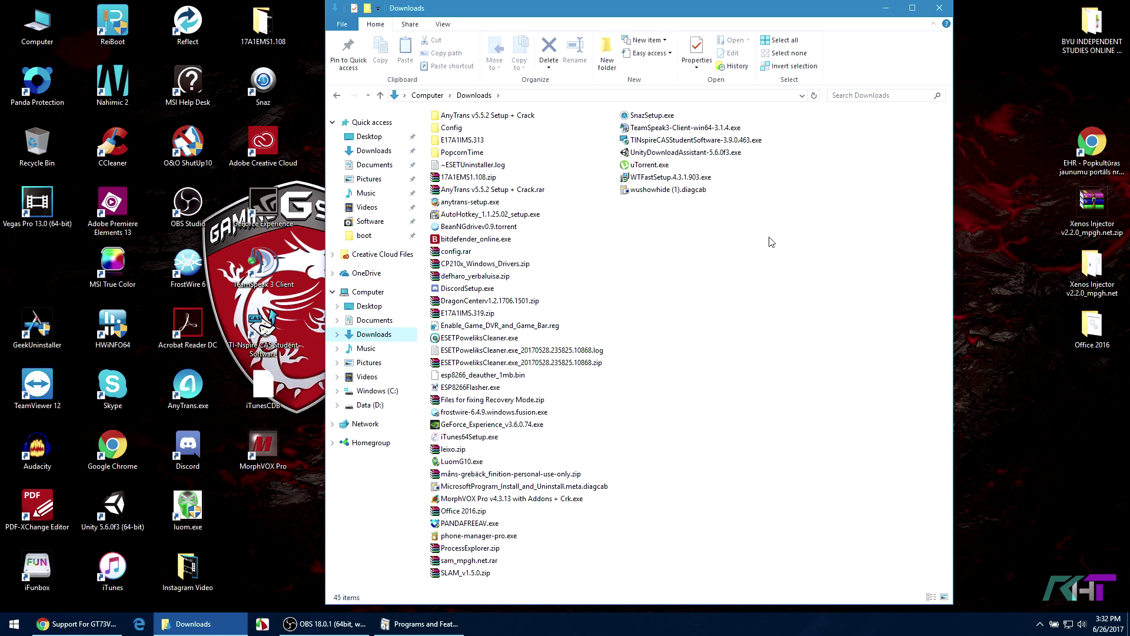
{"action": "left_click_drag", "start_coordinate": [735, 13], "coordinate": [723, 273]}
{"action": "left_click_drag", "start_coordinate": [521, 553], "coordinate": [529, 221]}
{"action": "key", "text": "alt+F4"}
Extract the zip with Extract Here and place the archive and DragonCenter folder side by side.
{"action": "right_click", "coordinate": [502, 218]}
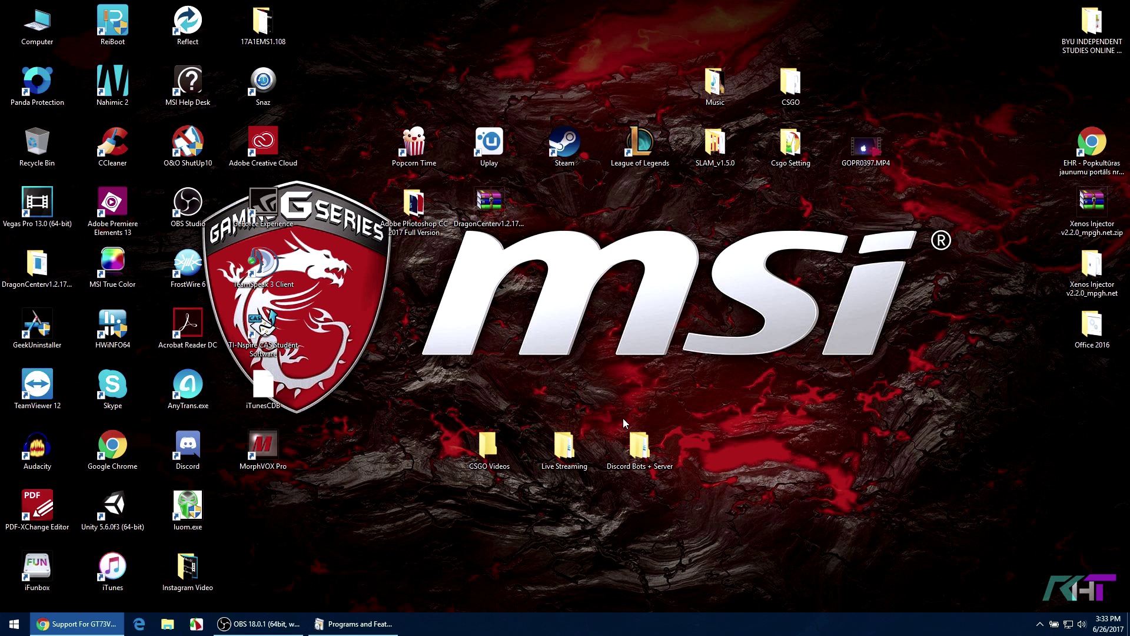
{"action": "left_click_drag", "start_coordinate": [521, 196], "coordinate": [672, 264]}
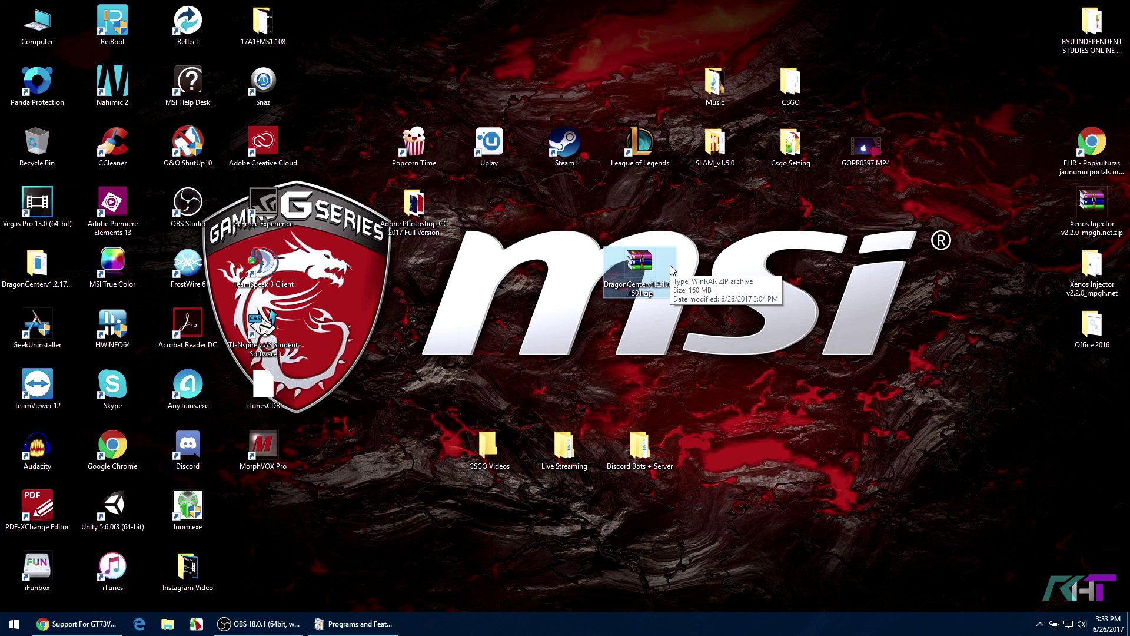
{"action": "left_click_drag", "start_coordinate": [37, 262], "coordinate": [627, 333]}
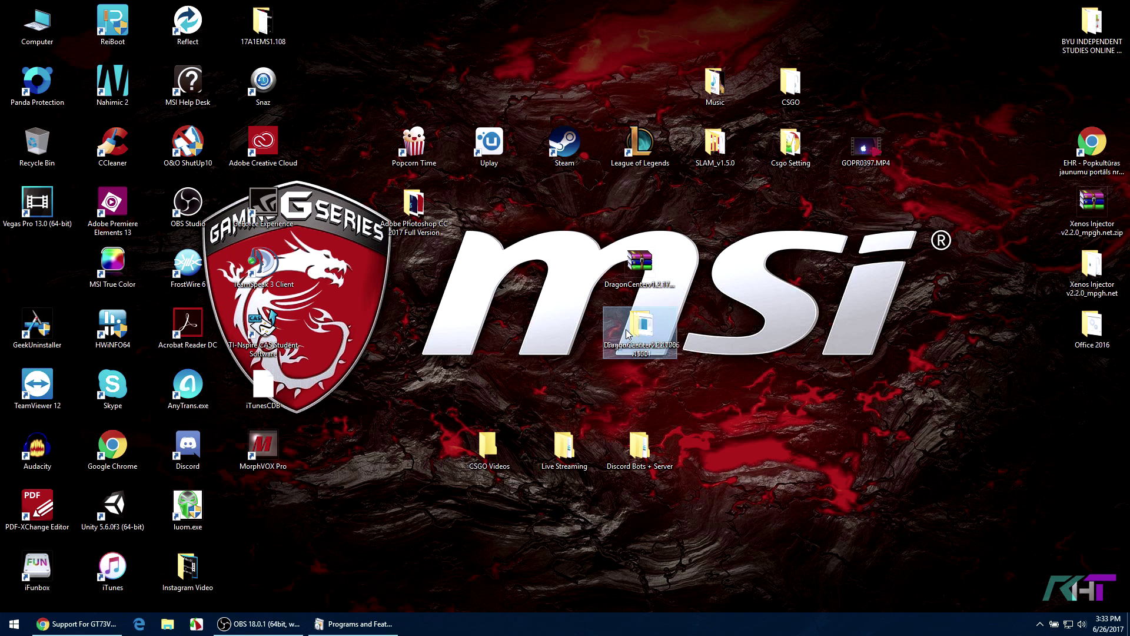
Run Setup.exe from the extracted DragonCenter folder to install Dragon Center.
{"action": "double_click", "coordinate": [627, 333]}
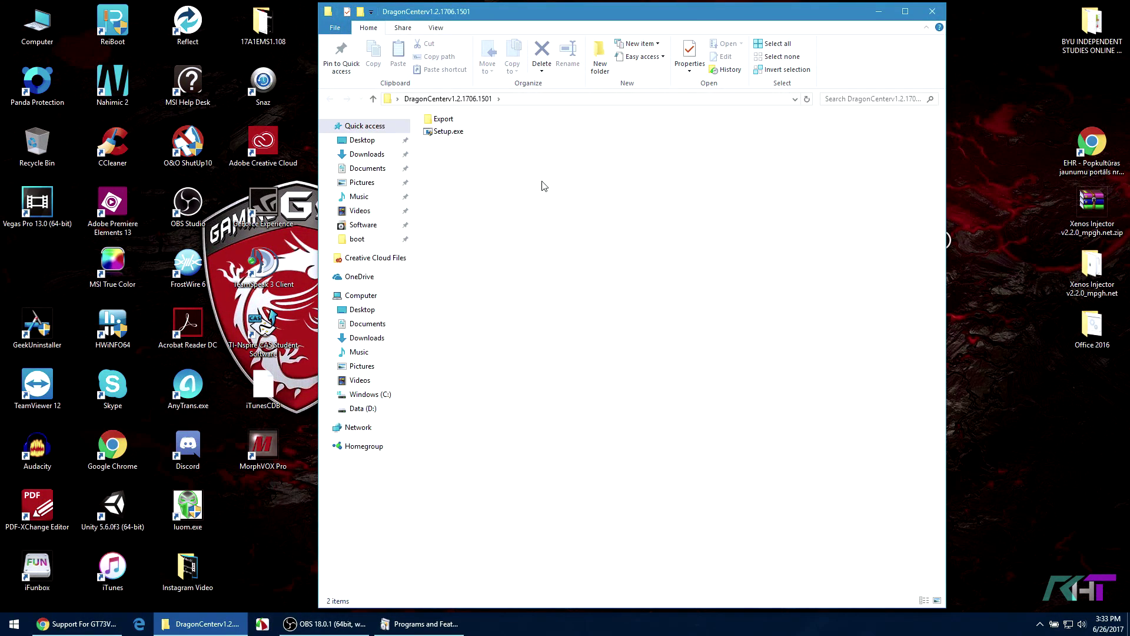
{"action": "double_click", "coordinate": [449, 132]}
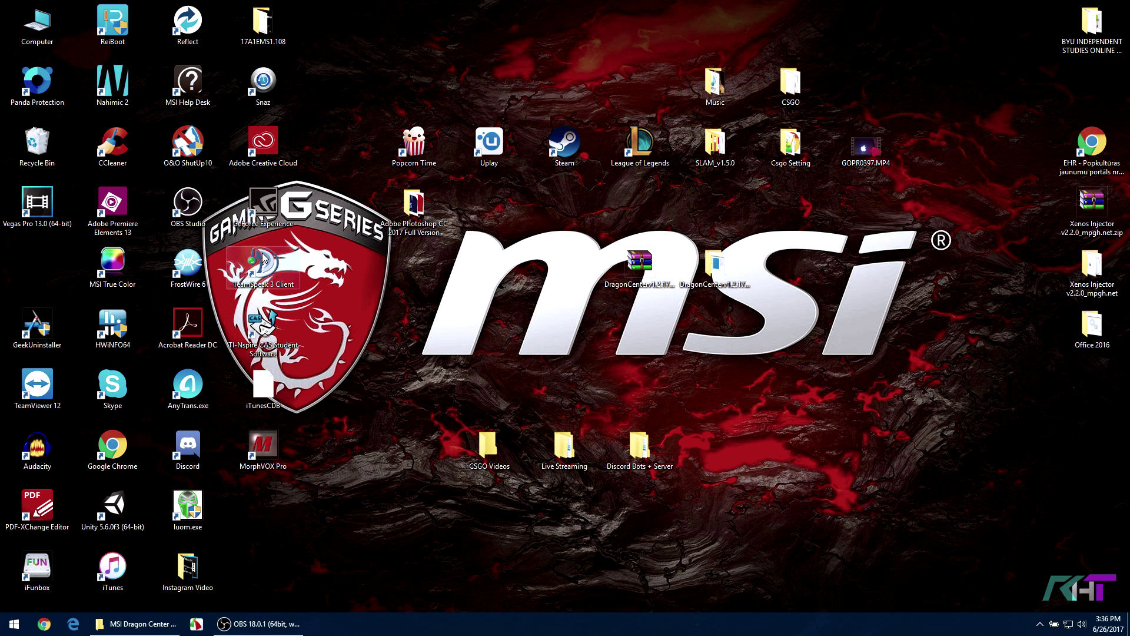
Open MSI Dragon Center from the hidden notification-area icons.
{"action": "left_click", "coordinate": [1040, 623]}
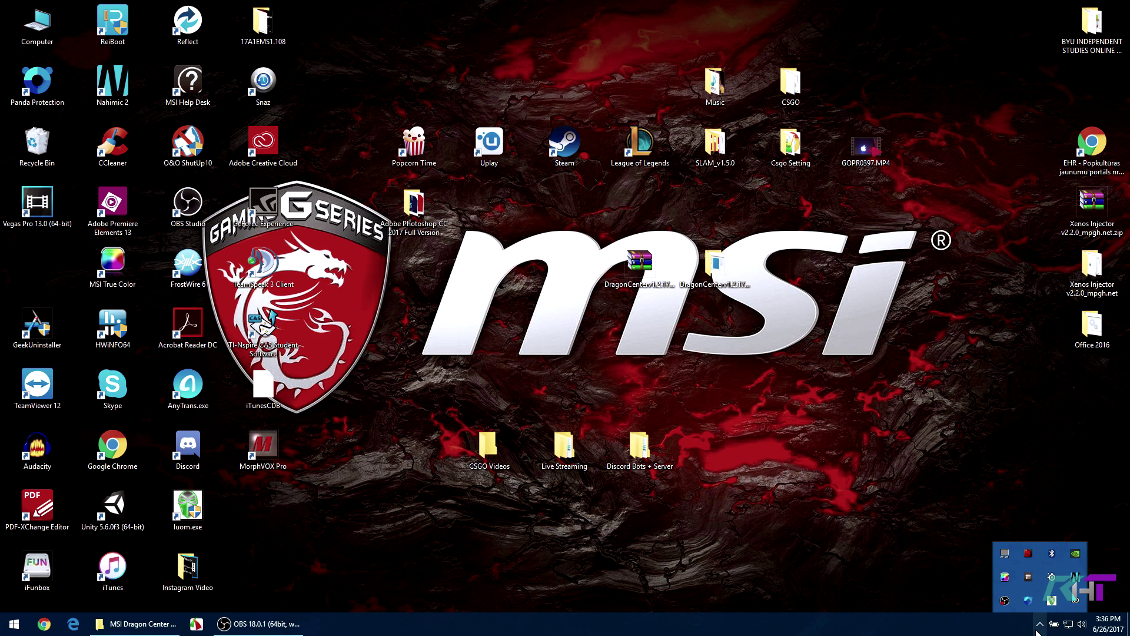
{"action": "left_click", "coordinate": [1039, 624]}
{"action": "left_click", "coordinate": [1040, 624]}
{"action": "left_click", "coordinate": [1028, 557]}
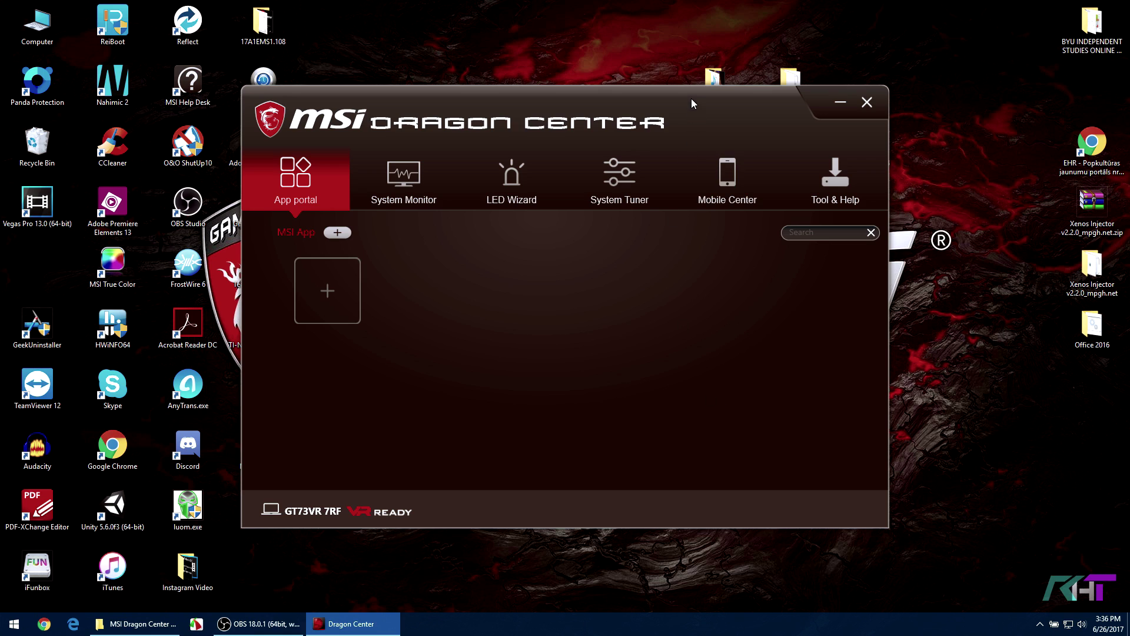
Browse Dragon Center's pages, acknowledge the overclocking warning, and review System Tuner's Nahimic, True Color and DPI settings.
{"action": "left_click", "coordinate": [408, 190]}
{"action": "left_click", "coordinate": [488, 188]}
{"action": "left_click", "coordinate": [609, 191]}
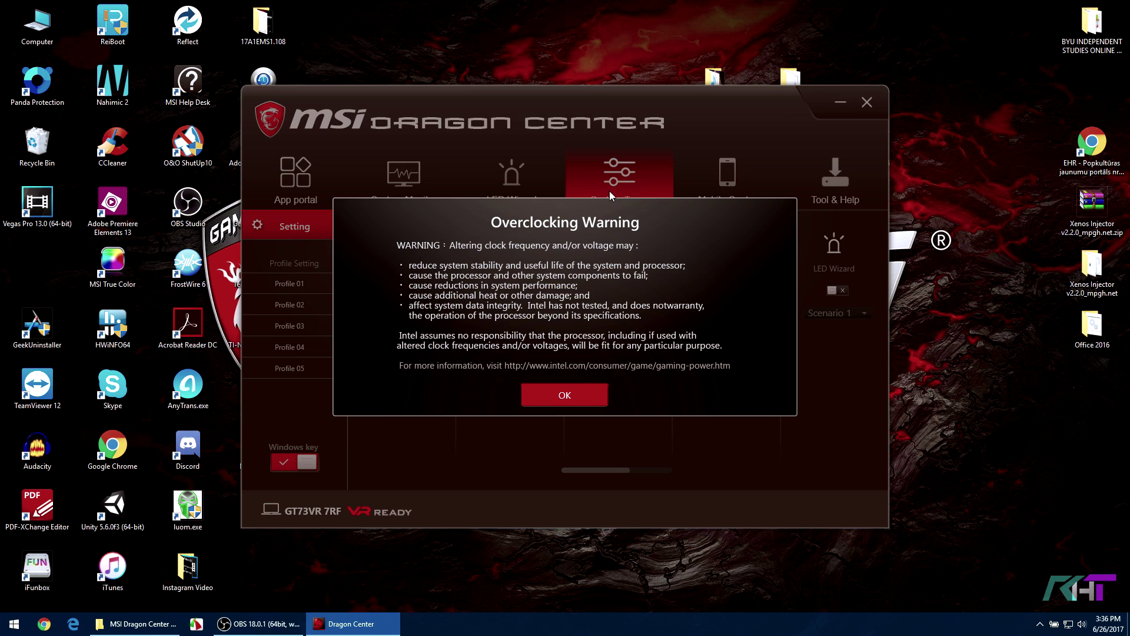
{"action": "left_click", "coordinate": [553, 396]}
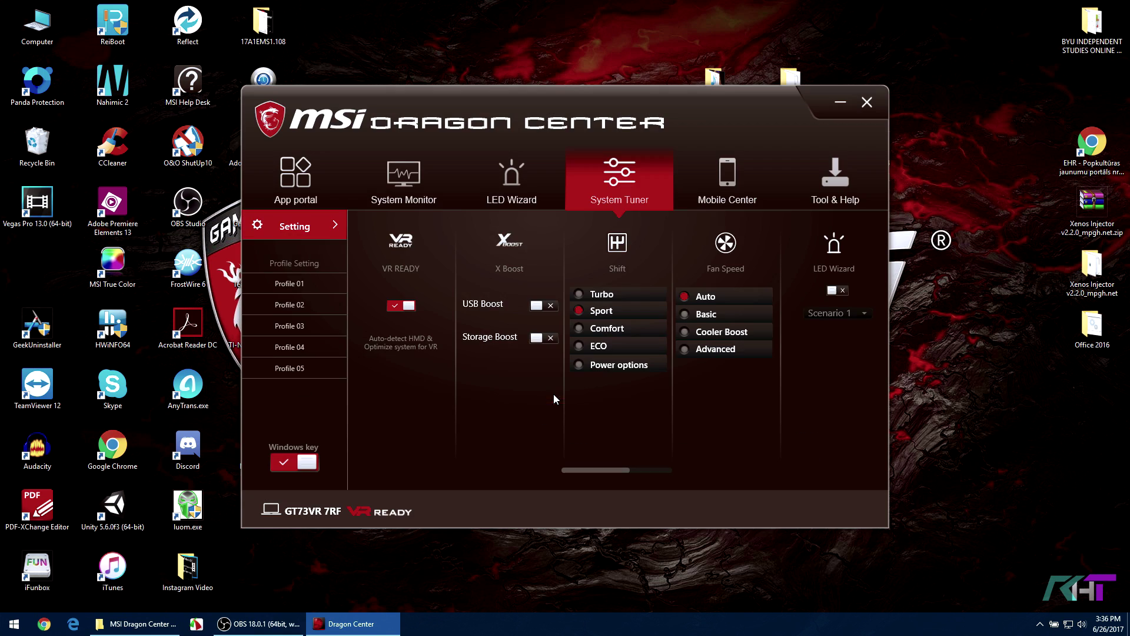
{"action": "left_click", "coordinate": [727, 180]}
{"action": "left_click", "coordinate": [601, 191]}
{"action": "left_click", "coordinate": [842, 187]}
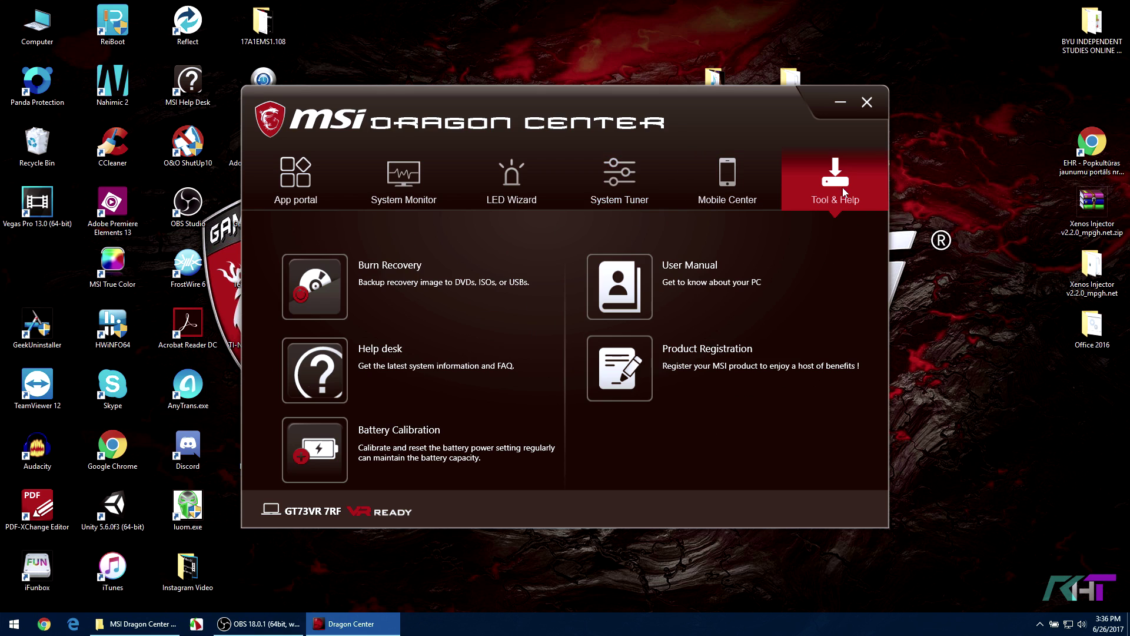
{"action": "left_click", "coordinate": [629, 182]}
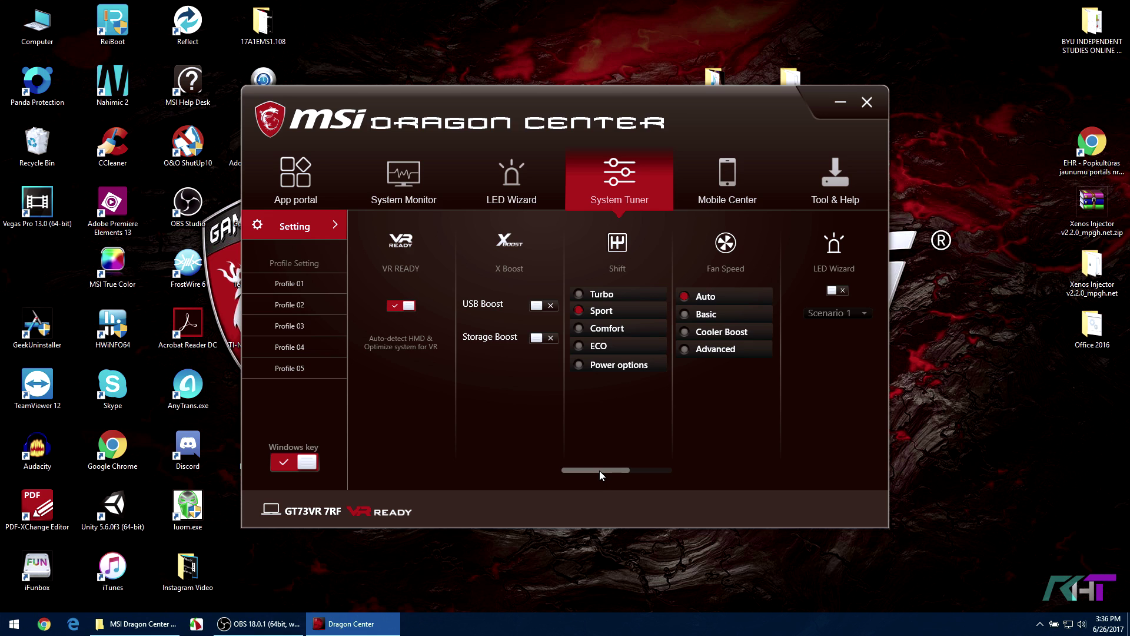
{"action": "left_click_drag", "start_coordinate": [599, 471], "coordinate": [655, 461]}
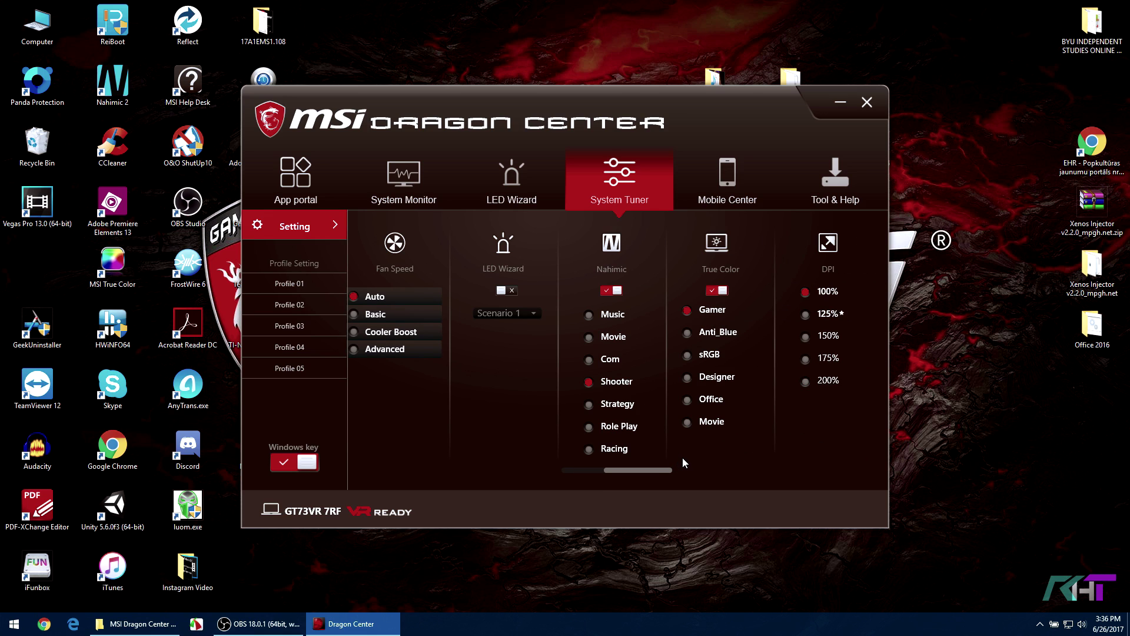